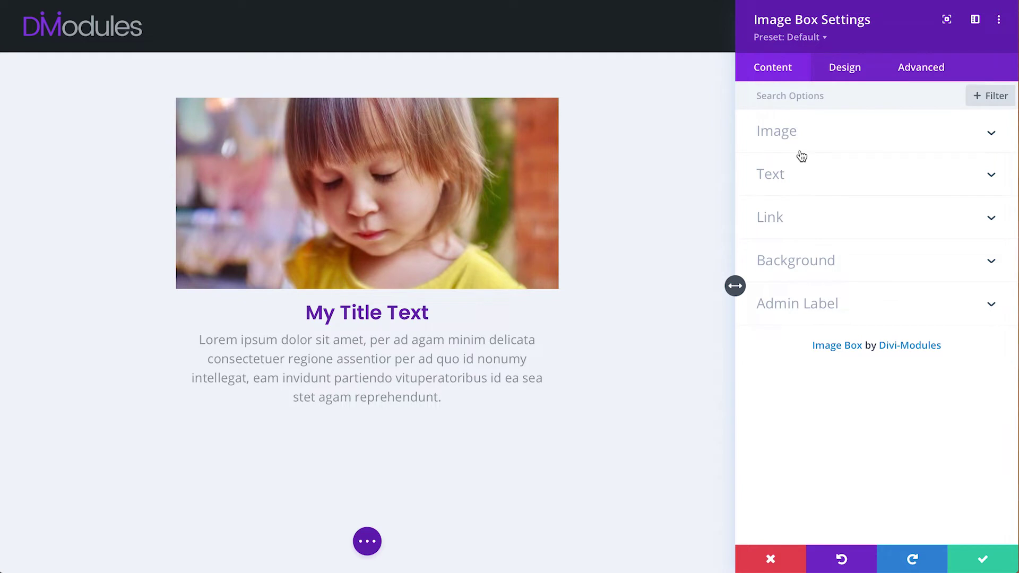
Switch the Image Box settings panel to the Design tab
click(844, 73)
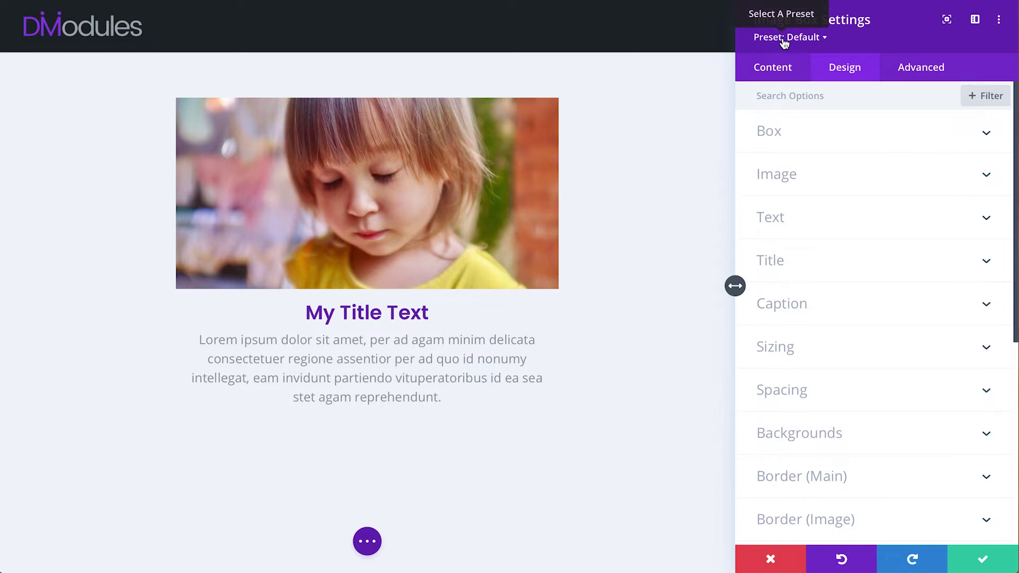
click(770, 137)
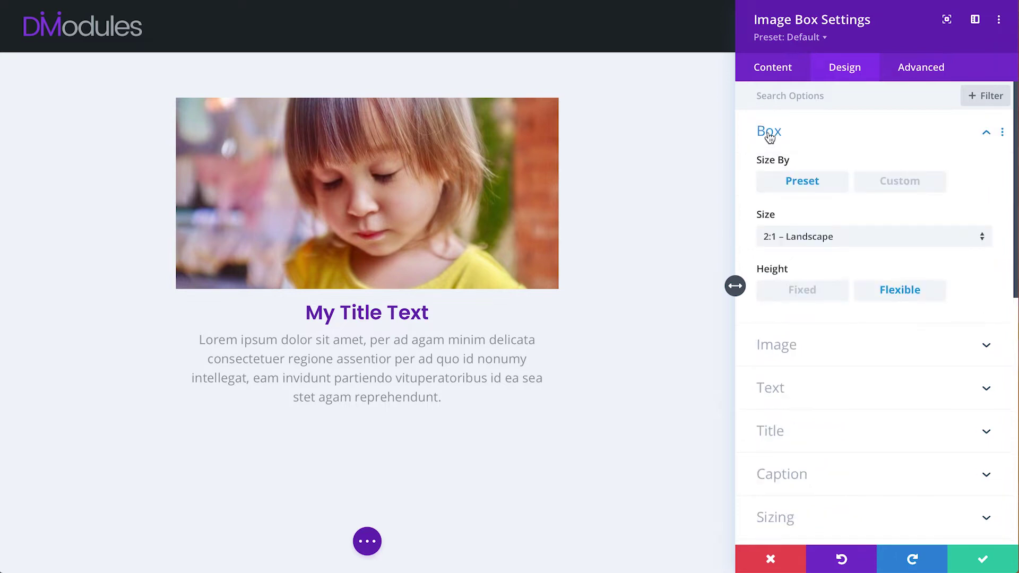
click(889, 183)
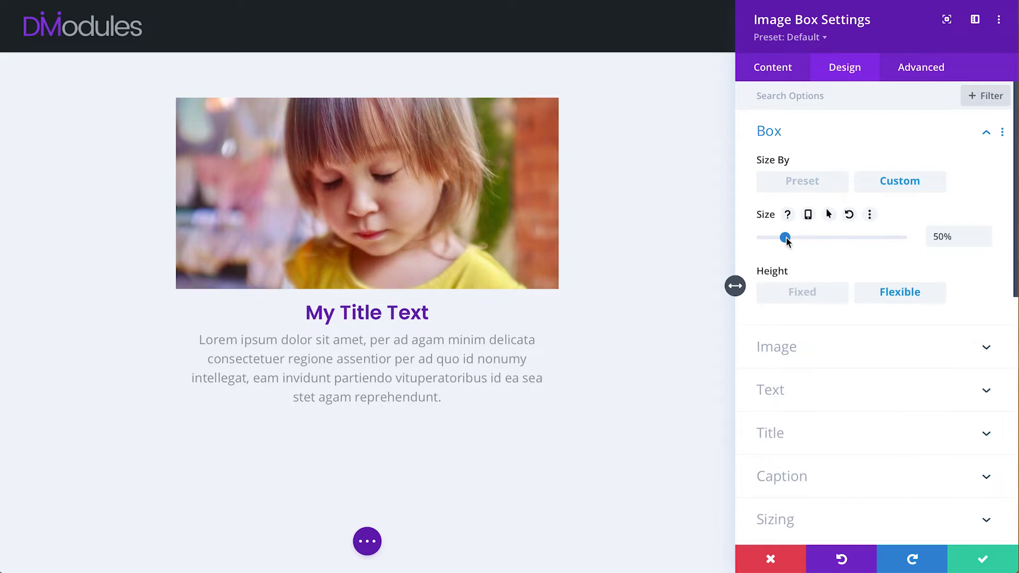
mouse_move(786, 237)
mouse_down()
mouse_move(798, 239)
mouse_move(785, 239)
mouse_up()
click(802, 181)
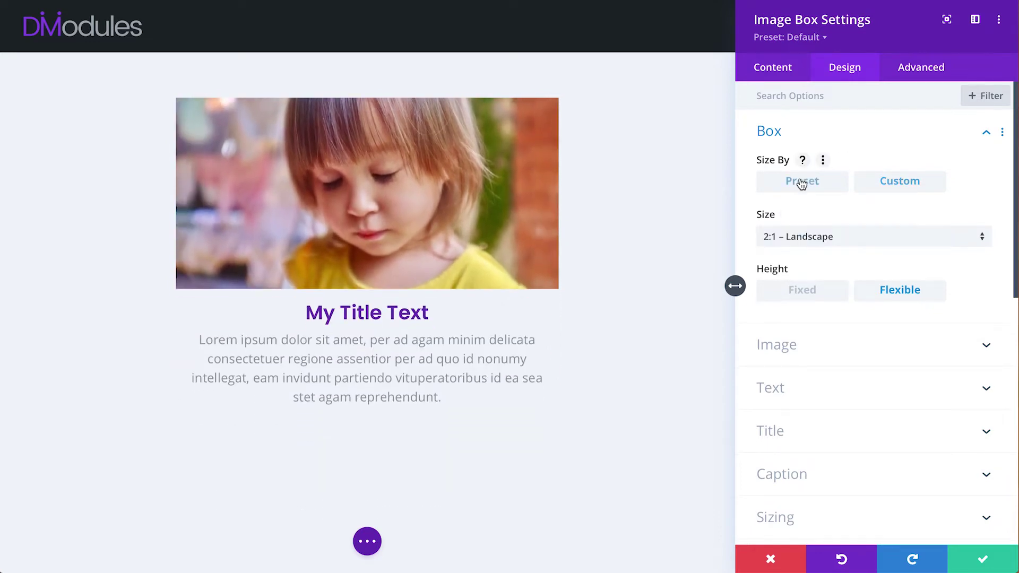
click(786, 135)
click(780, 176)
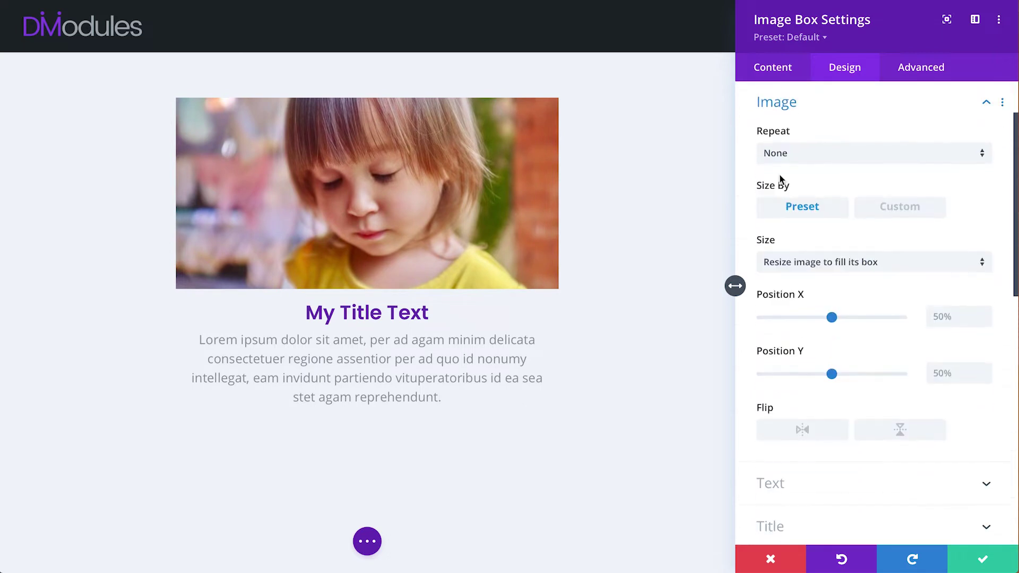
click(871, 207)
drag(808, 264, 842, 264)
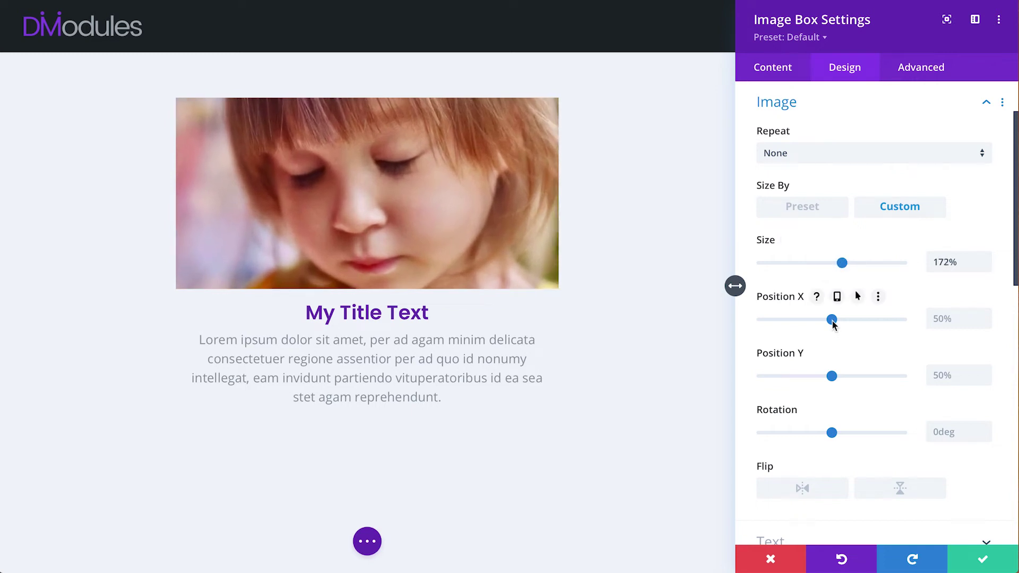
mouse_move(832, 319)
mouse_down()
mouse_move(856, 320)
mouse_move(836, 318)
mouse_up()
mouse_move(831, 433)
mouse_down()
mouse_move(848, 432)
mouse_move(825, 432)
mouse_up()
click(802, 488)
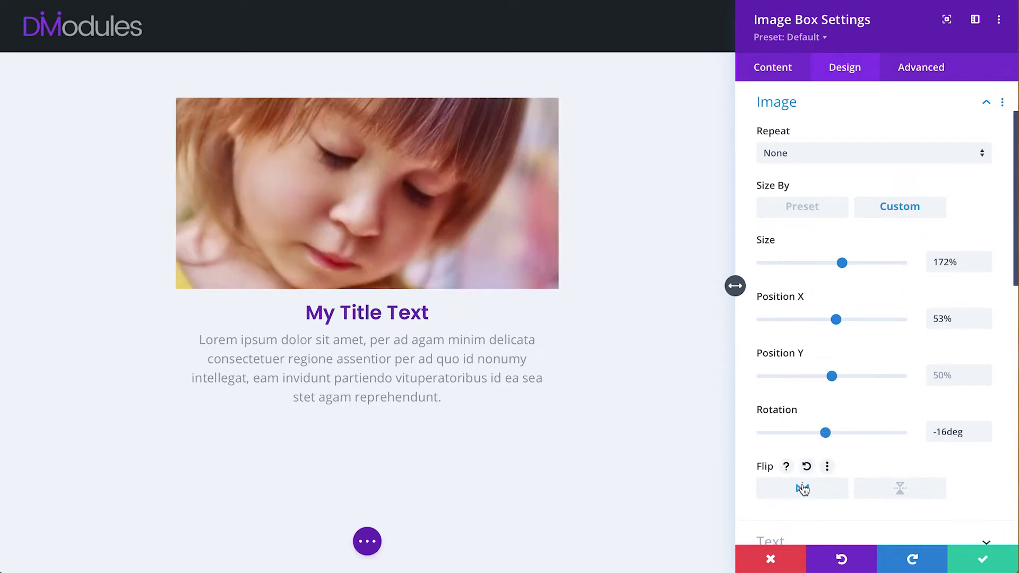
click(802, 488)
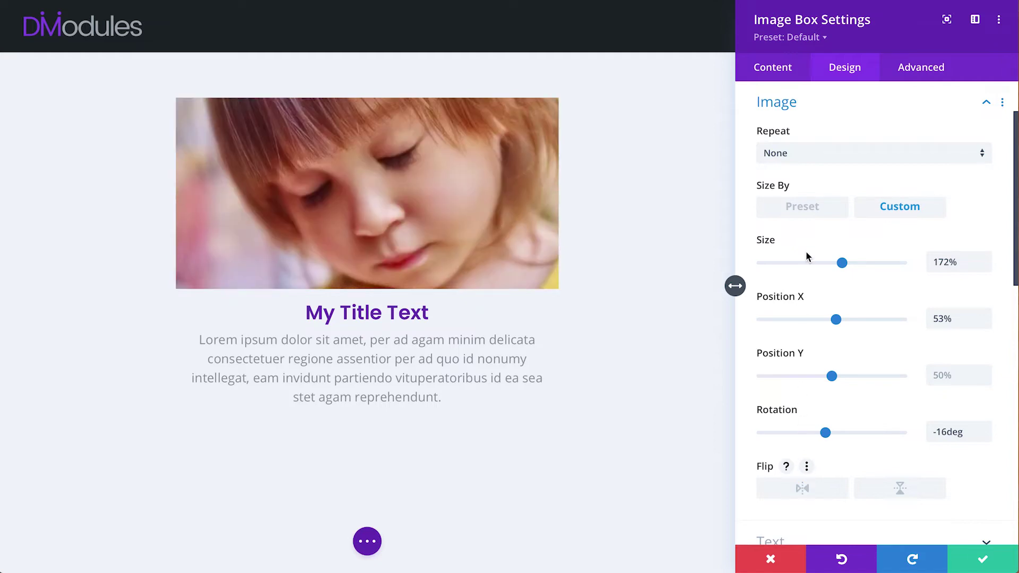
click(802, 208)
click(797, 108)
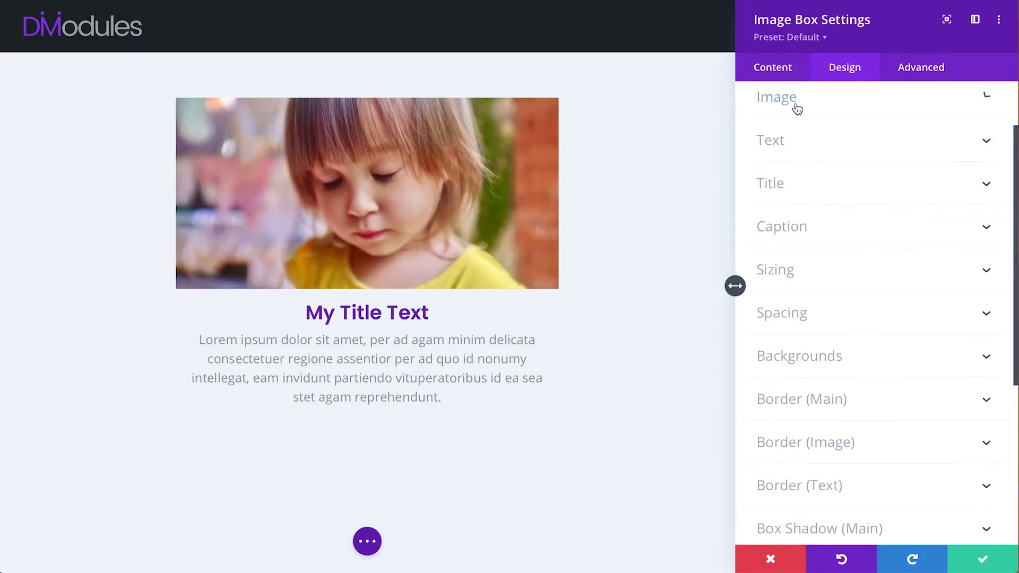
Back on the Design tab, set the image blend mode to Luminosity under Backgrounds
scroll(796, 106, up, 2)
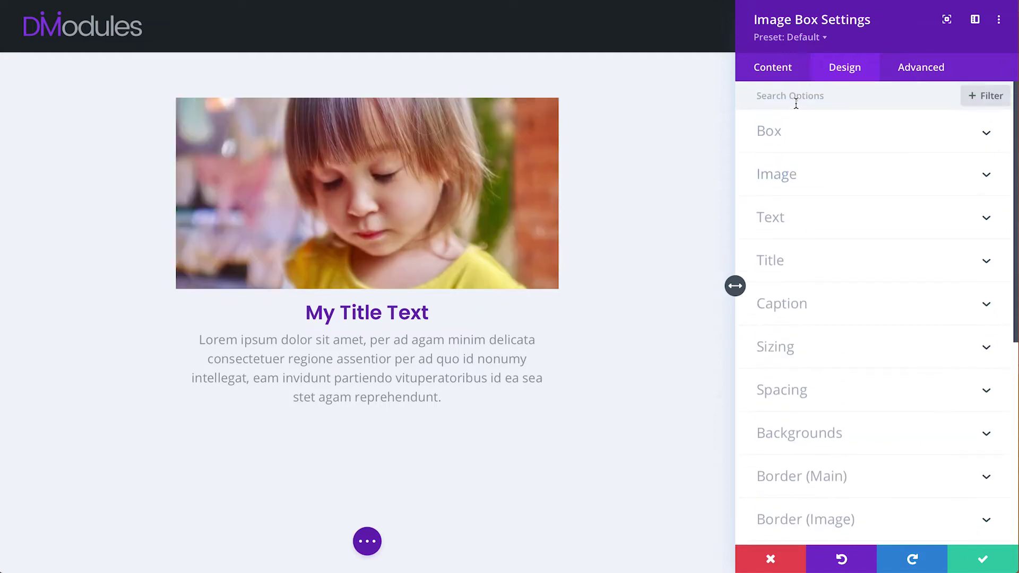
click(773, 70)
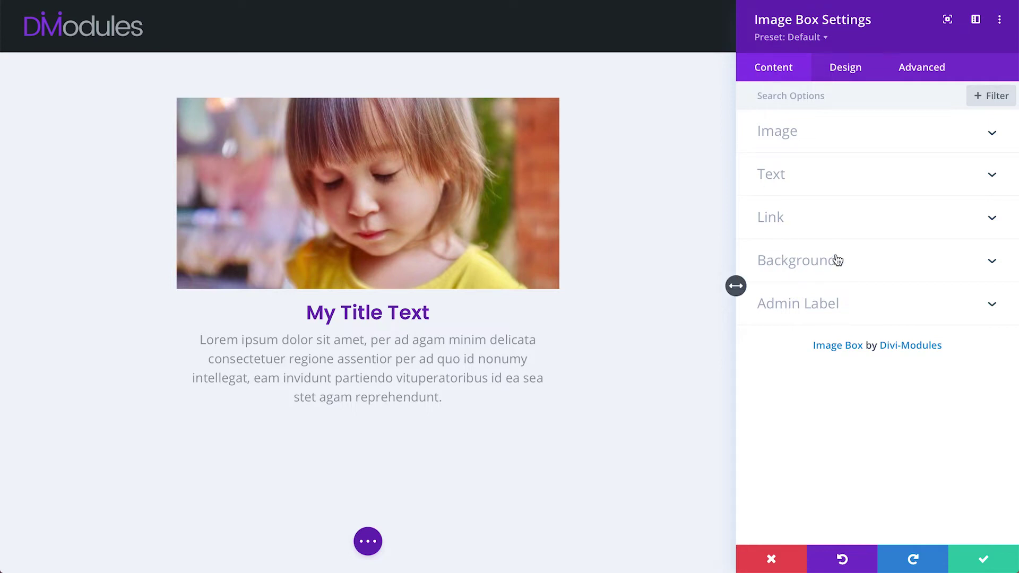
click(847, 78)
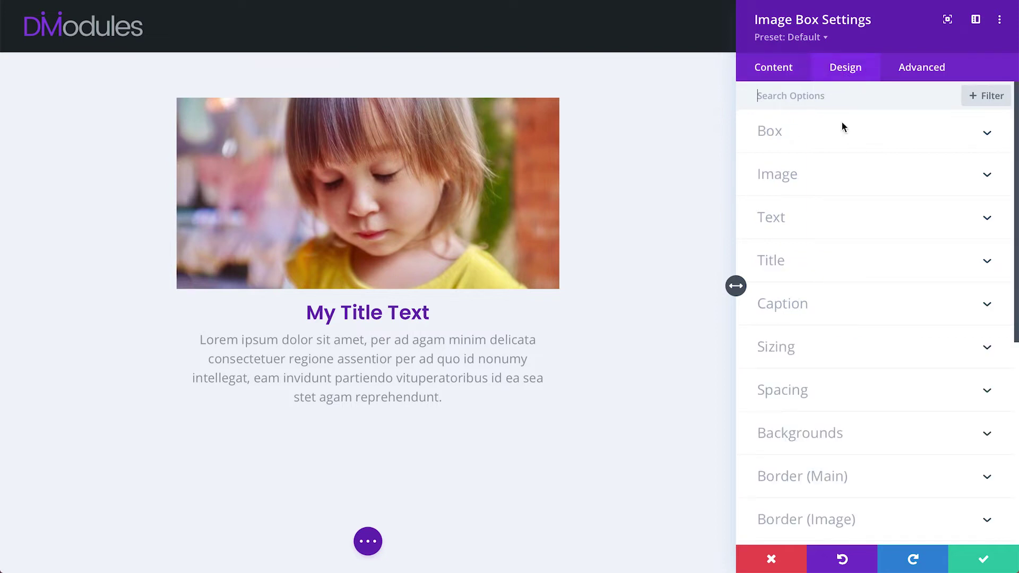
click(795, 434)
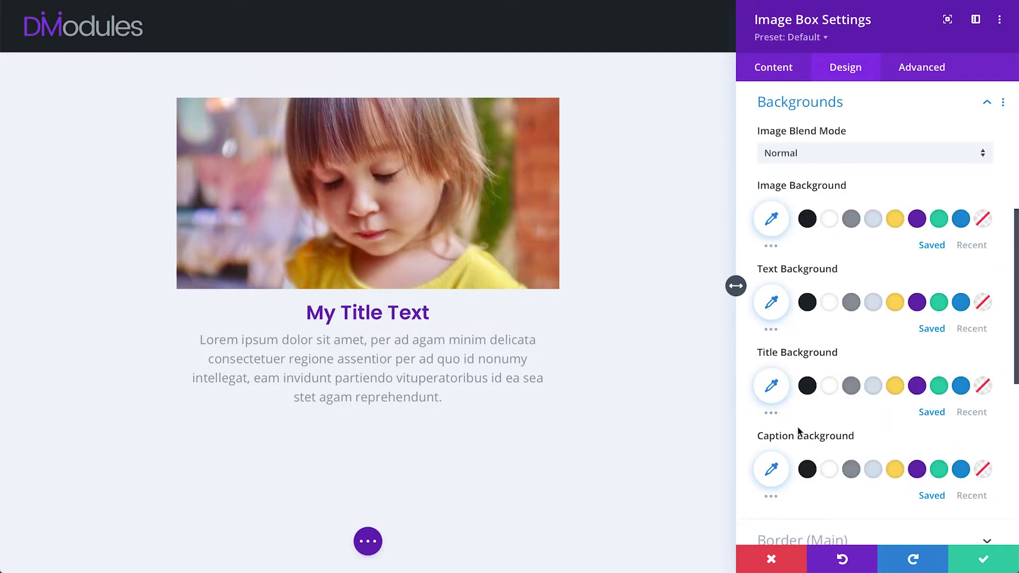
click(817, 153)
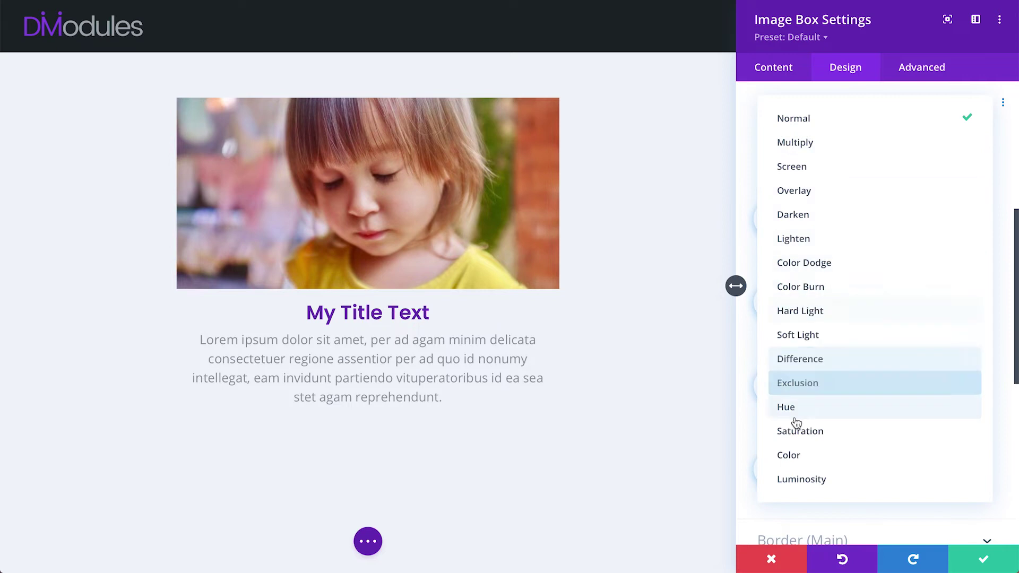
click(798, 479)
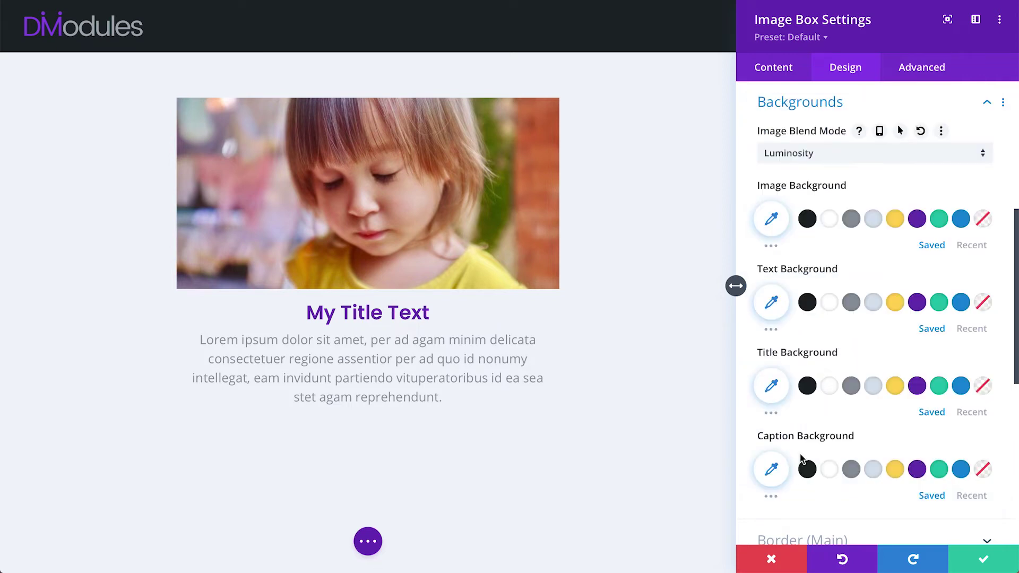
Try yellow, purple and green image background tints, then clear the tint
click(894, 220)
click(917, 222)
click(939, 220)
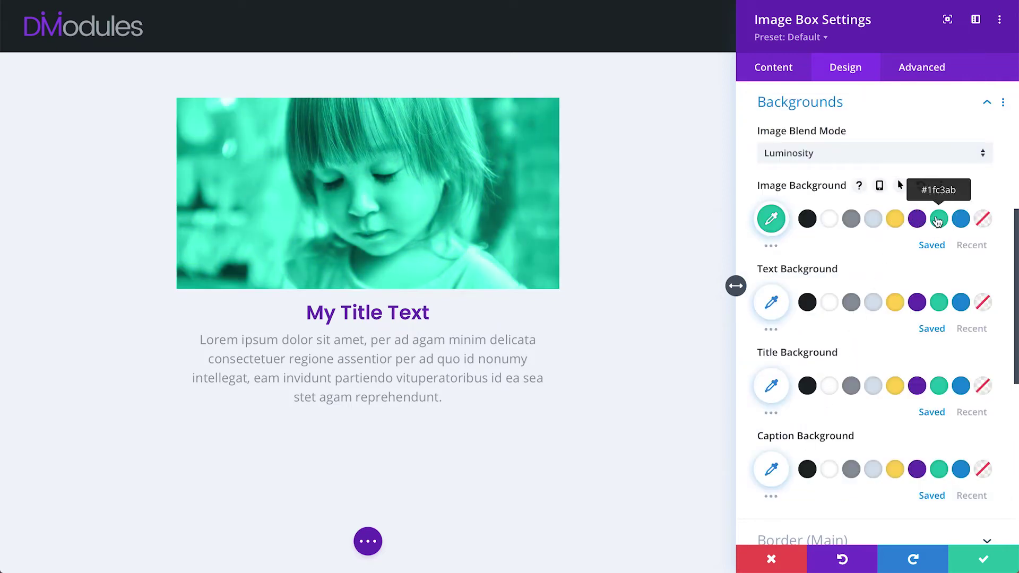
click(921, 187)
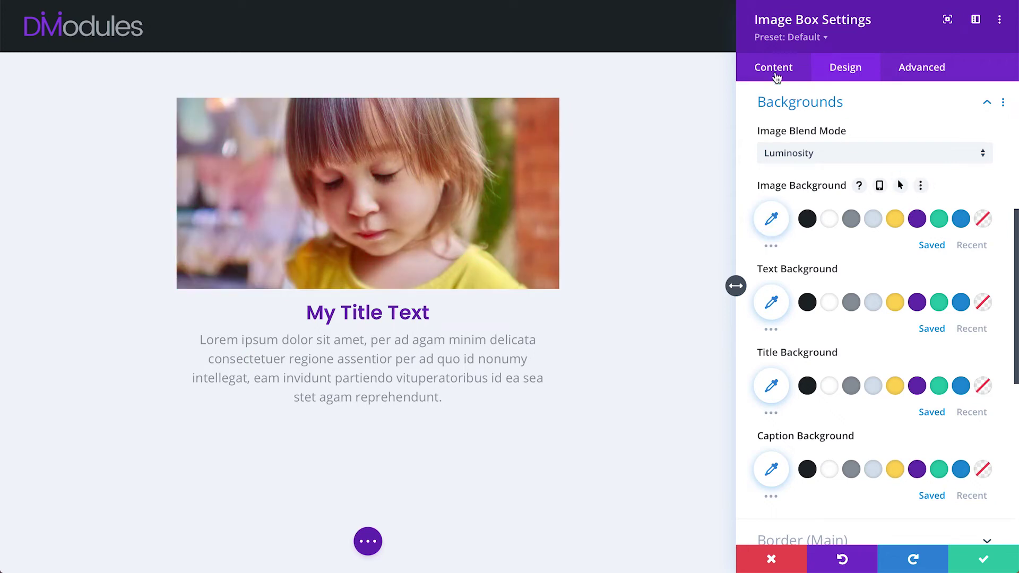
On the Content tab, try a black text-area background, then settle on white (#ffffff)
click(773, 68)
click(769, 267)
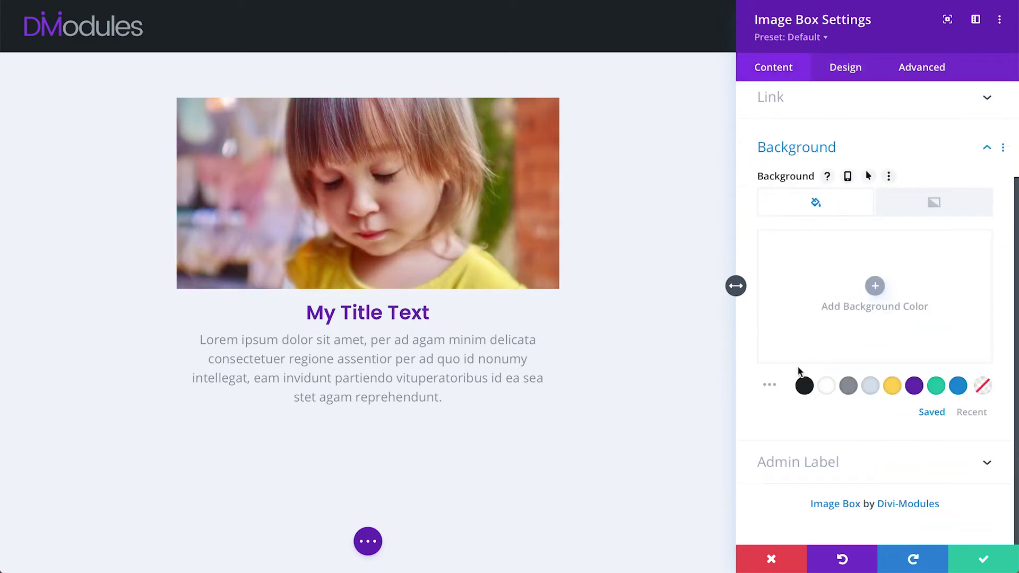
click(805, 387)
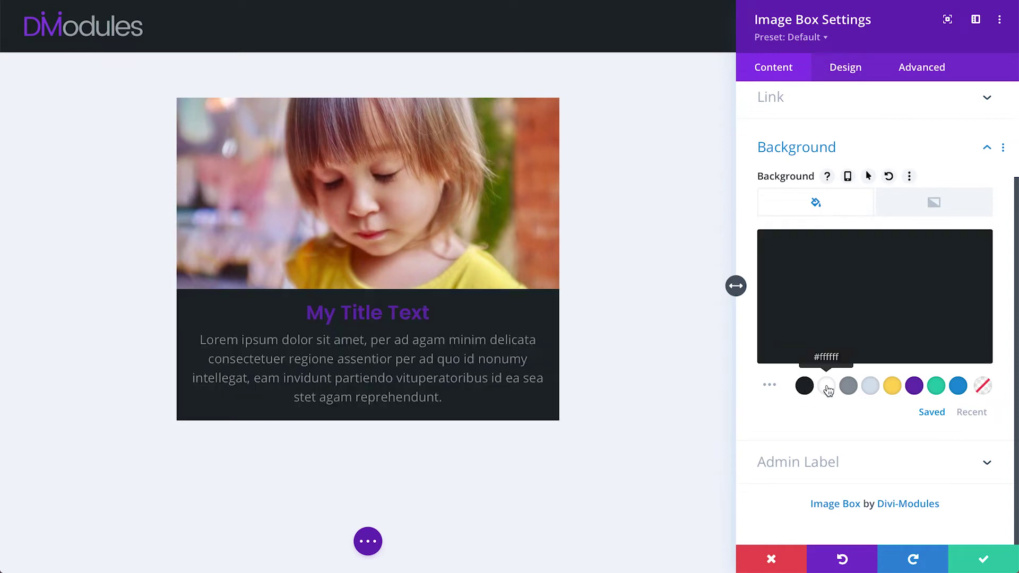
click(827, 386)
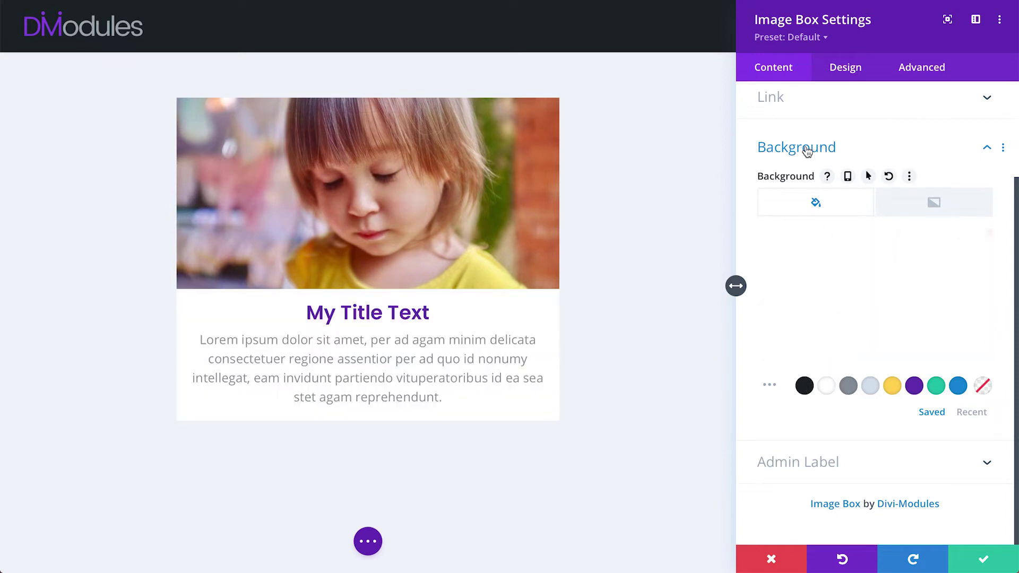
click(808, 147)
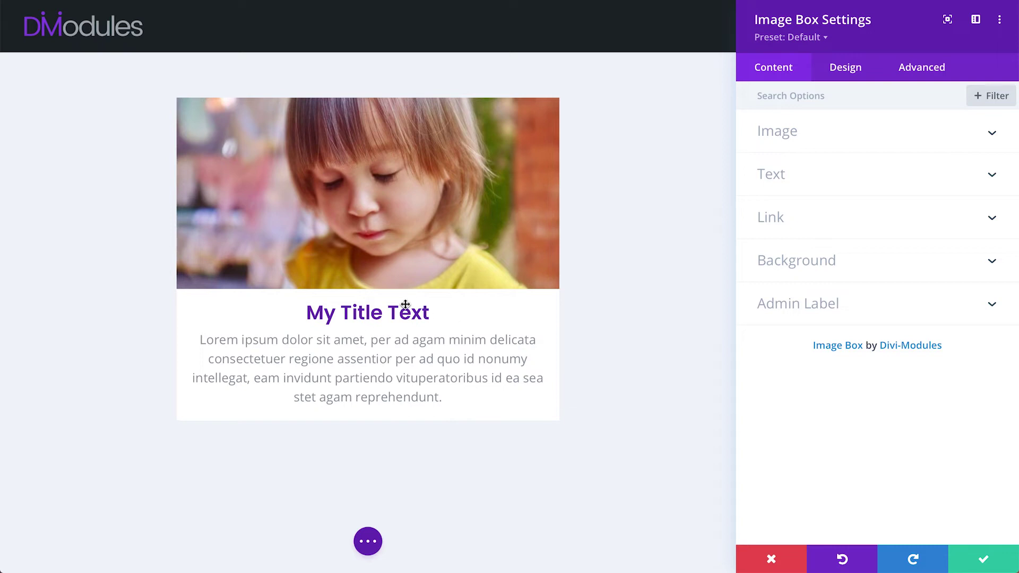
In Content > Text, set both the Title and Caption sources to None
click(763, 176)
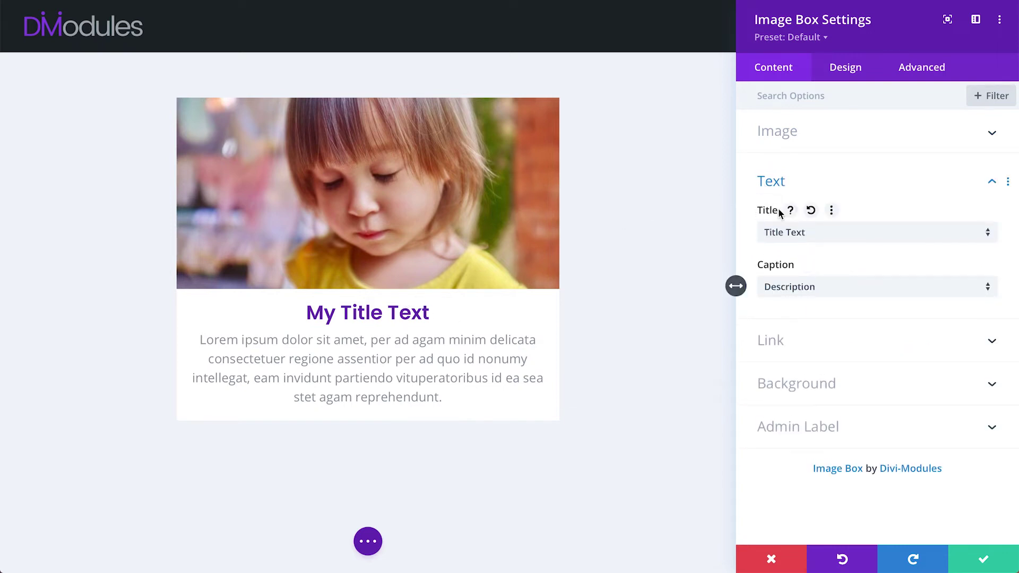
click(787, 238)
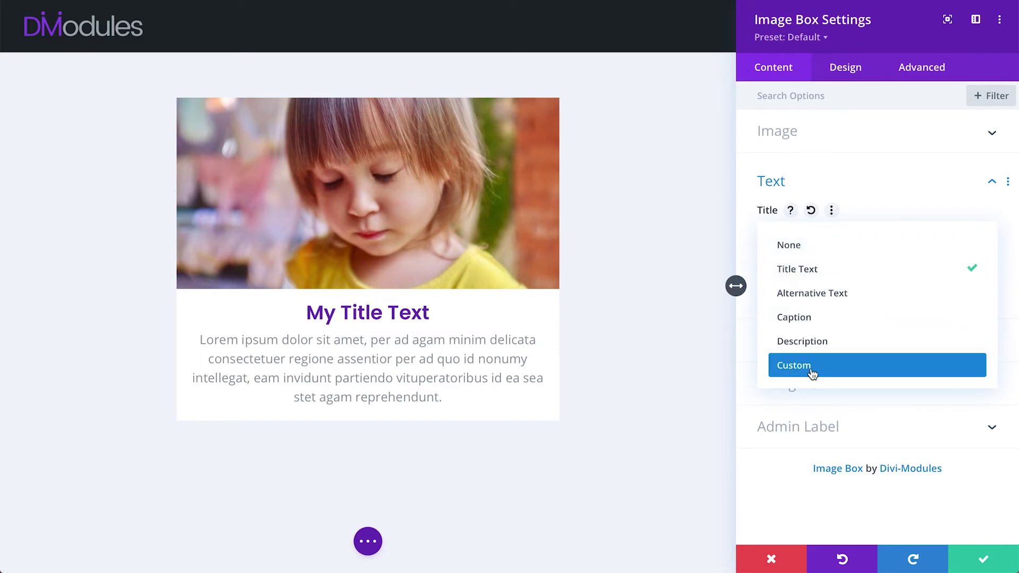
click(821, 244)
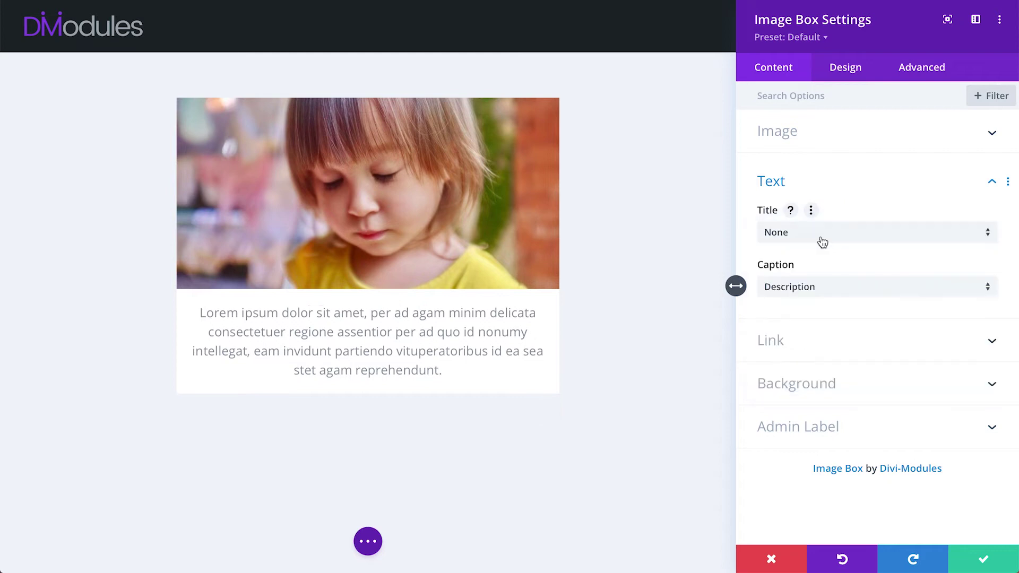
click(816, 293)
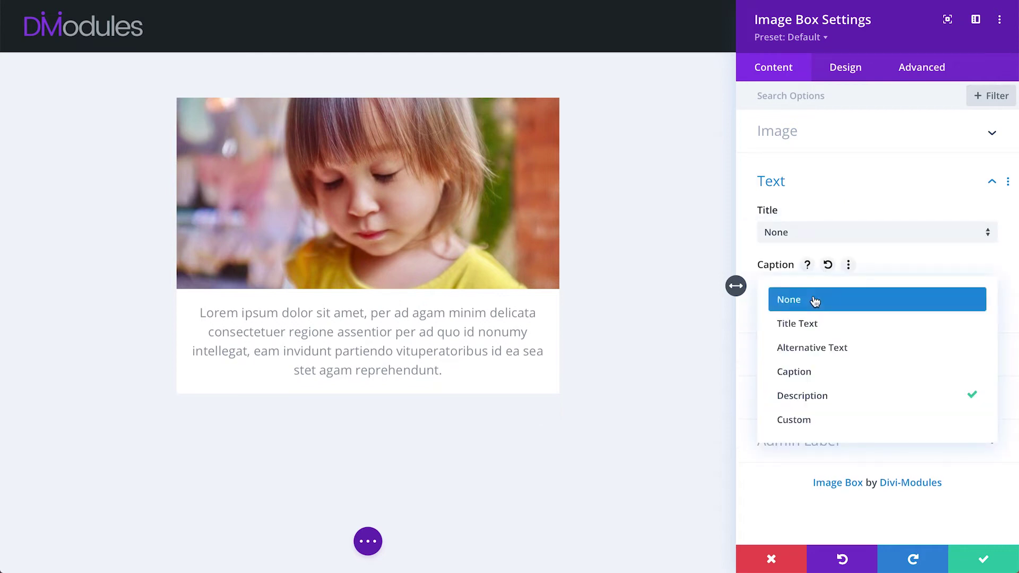
click(816, 298)
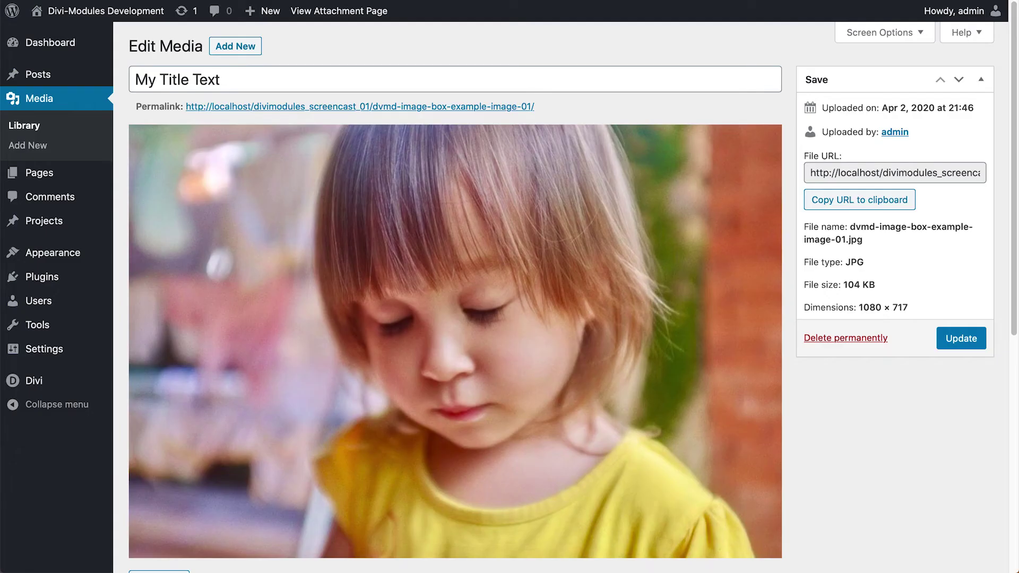
Review the media's title 'My Title Text', alternative text, caption 'My Caption Text' and lorem ipsum description
drag(222, 79, 136, 81)
scroll(246, 160, down, 8)
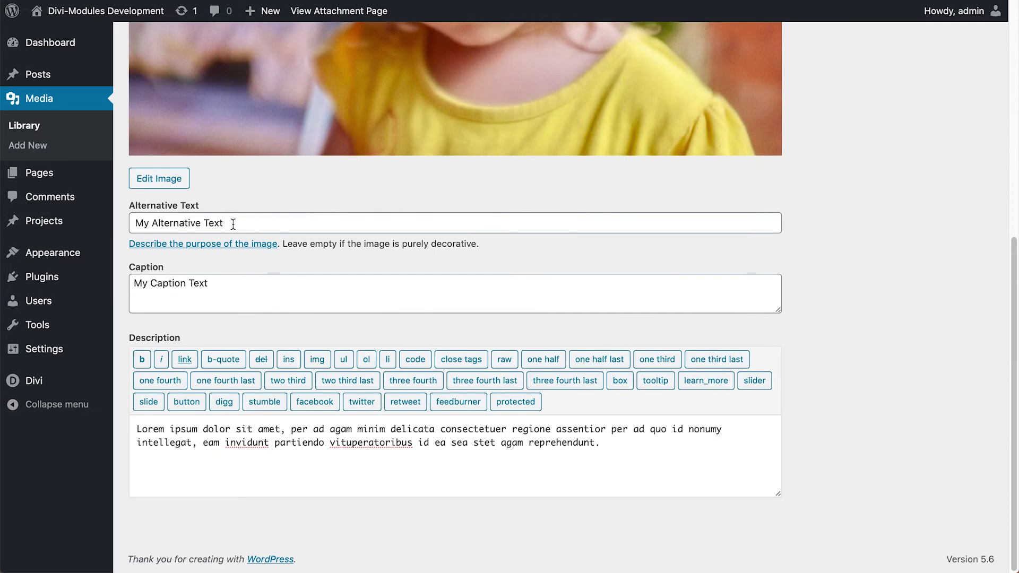
drag(234, 223, 131, 223)
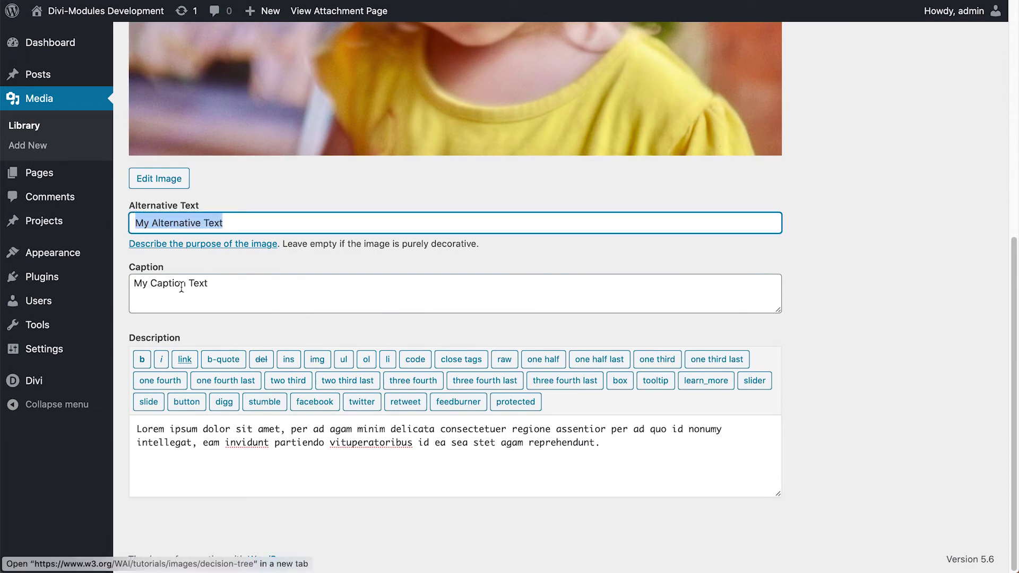
drag(210, 283, 135, 284)
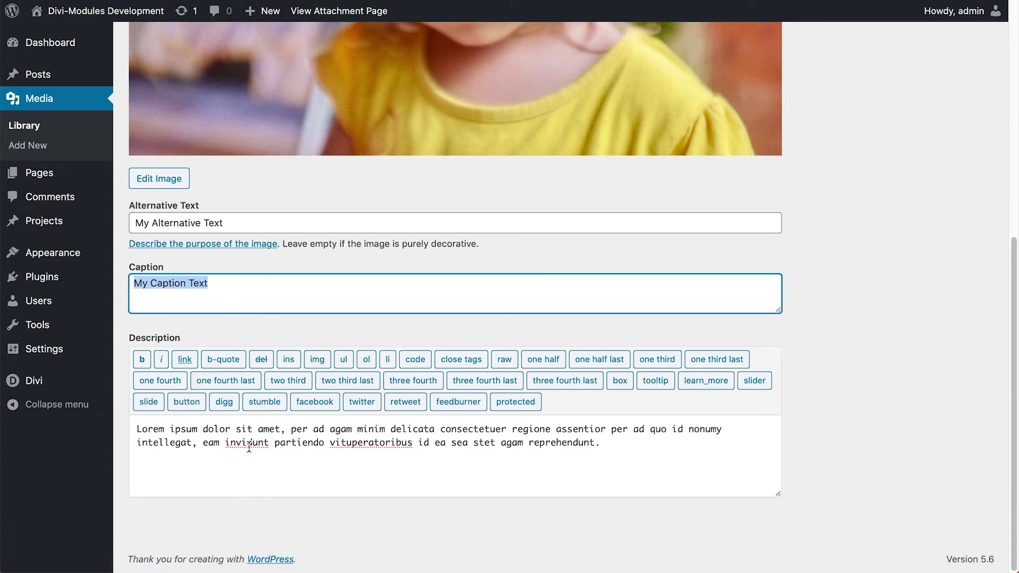
drag(253, 452, 128, 416)
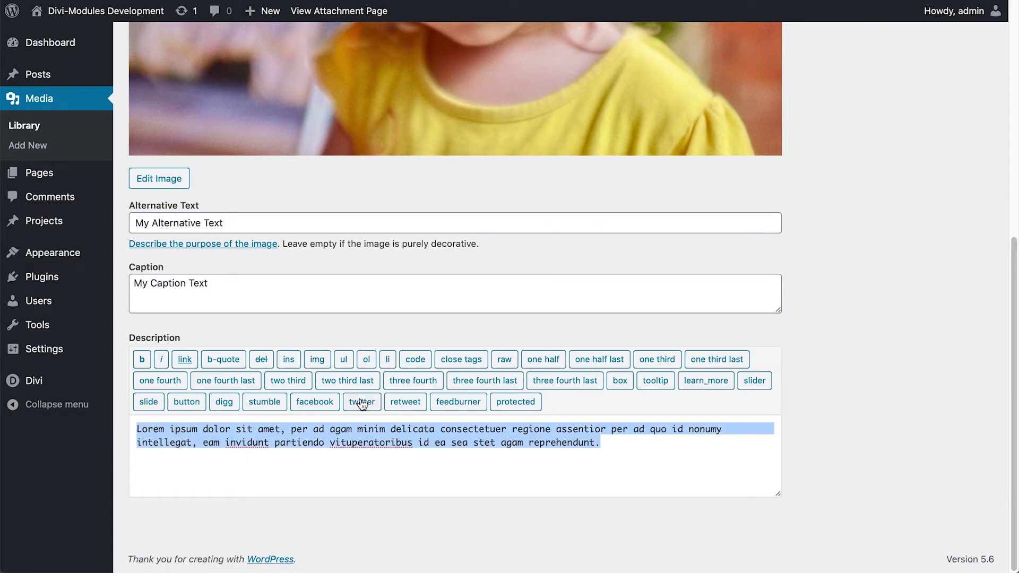
click(345, 457)
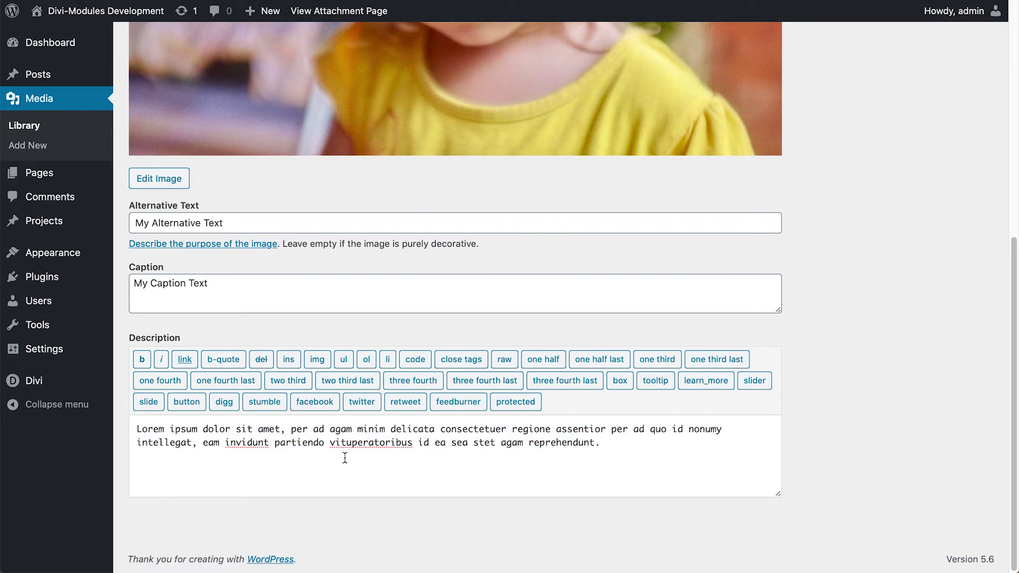
scroll(345, 458, up, 10)
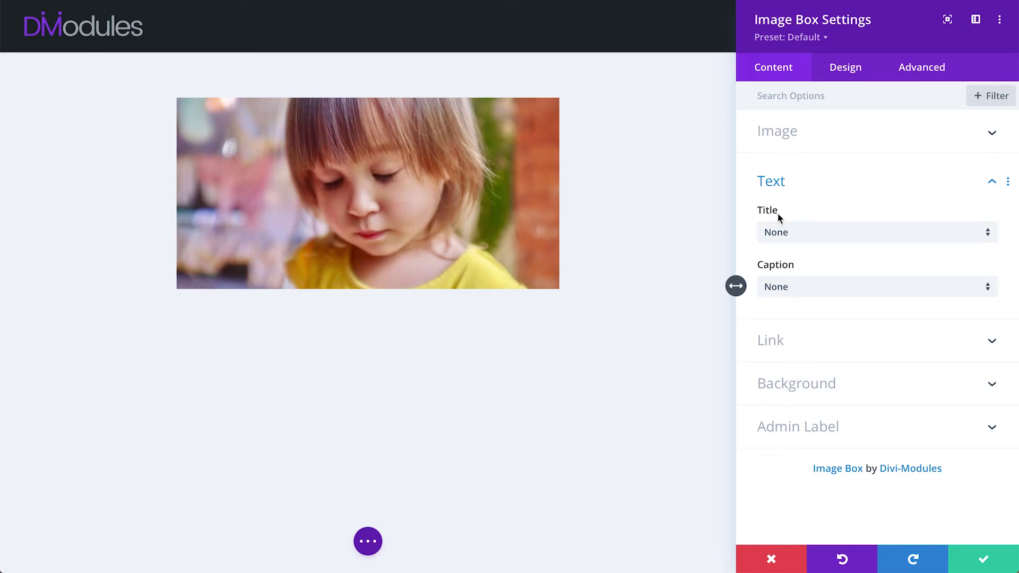
Try image title and alternative text as the title, then set a custom title 'Image Title'
click(777, 232)
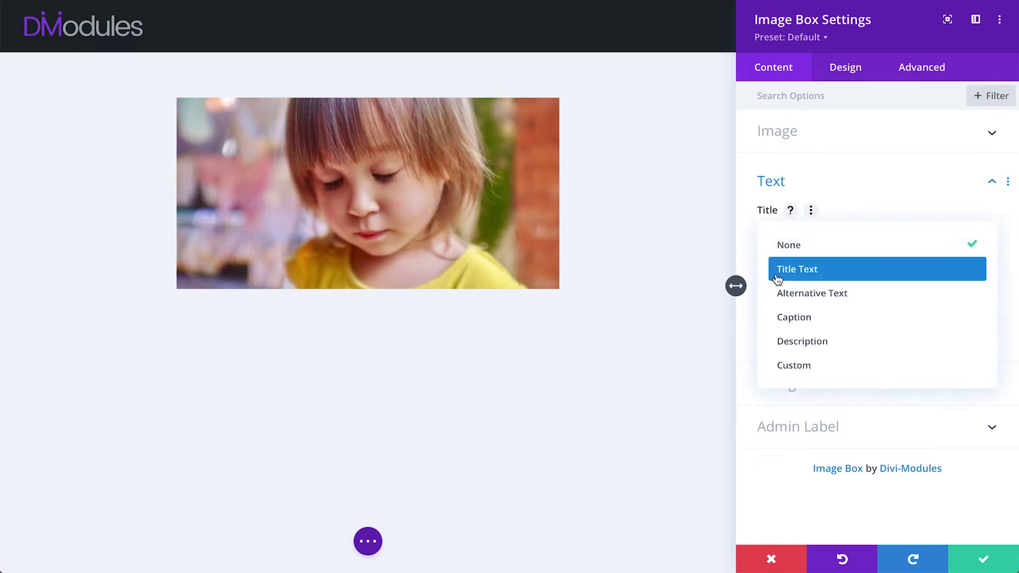
click(778, 275)
click(778, 232)
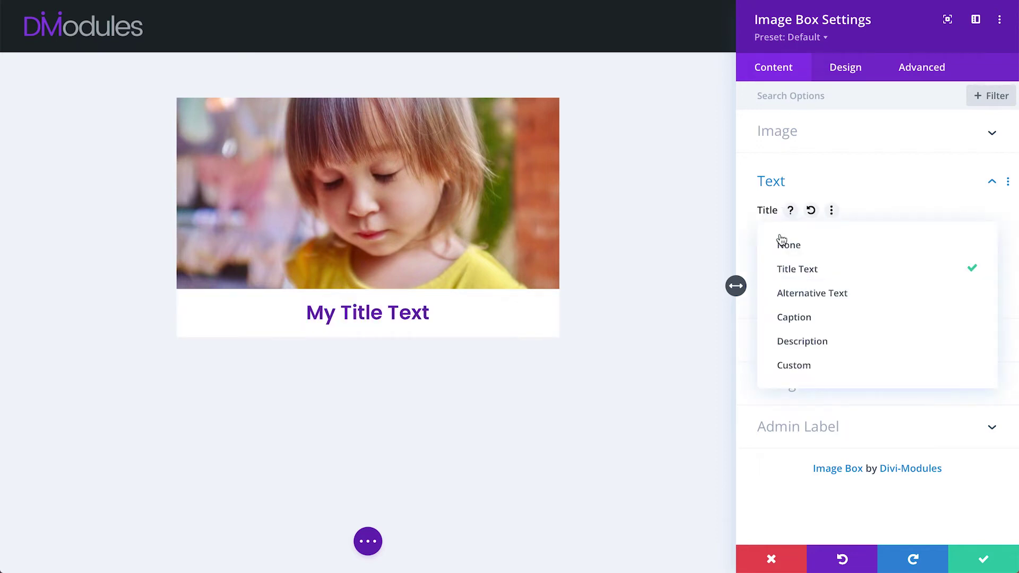
click(783, 292)
click(774, 234)
click(780, 362)
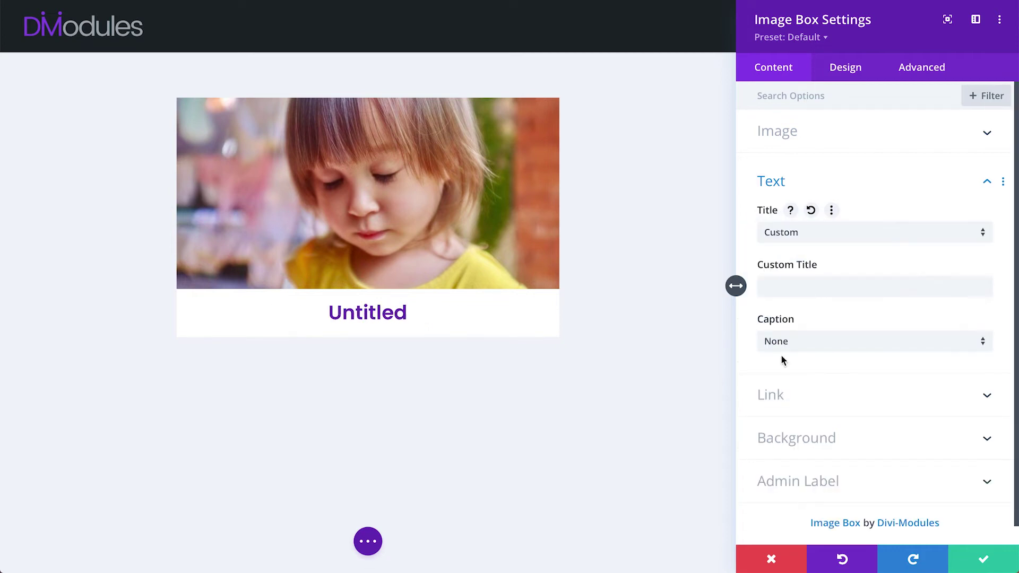
click(785, 280)
text(Ima)
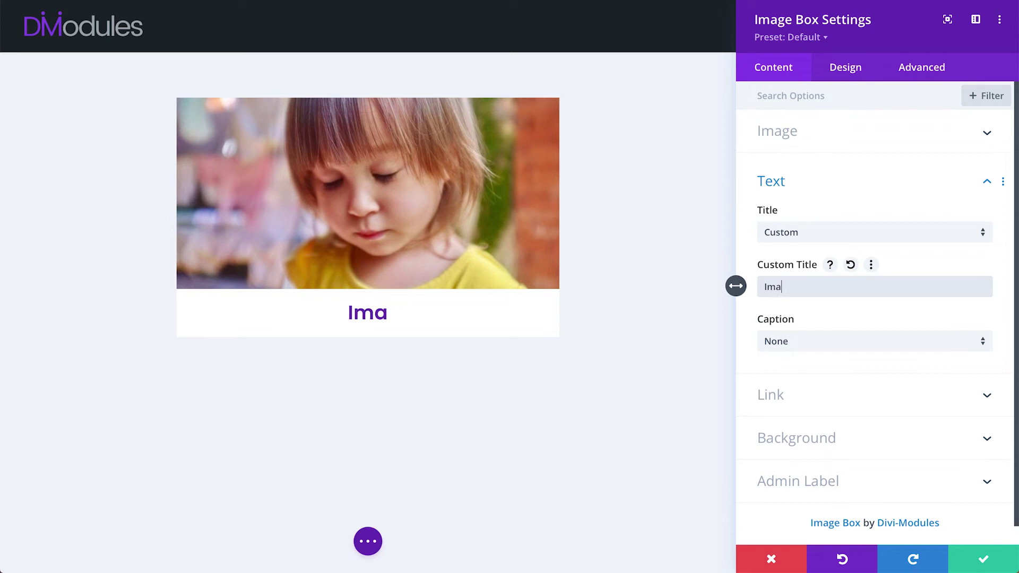
text(ge Title)
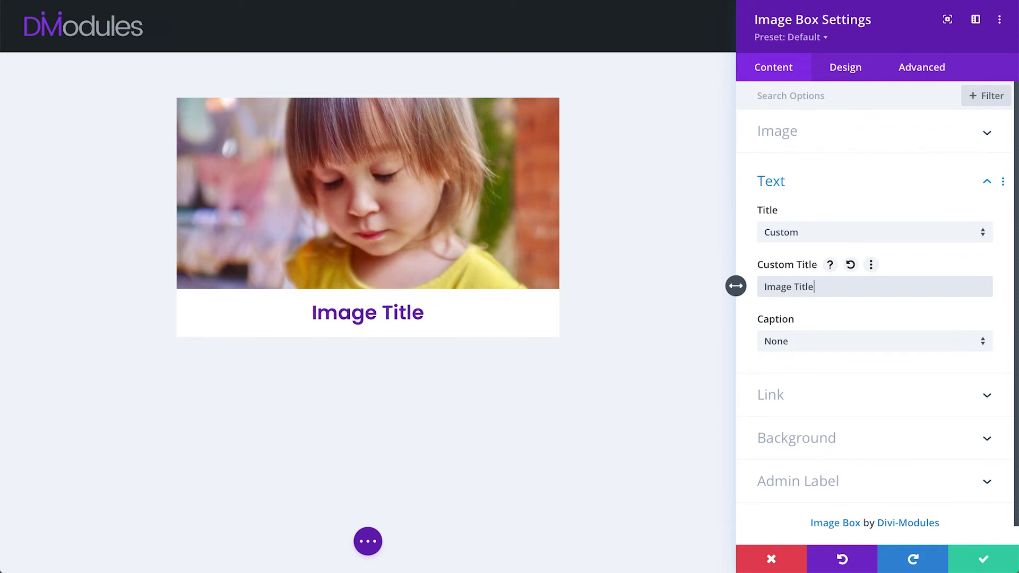
Try caption, description and custom caption sources, settling on the image Description
click(789, 340)
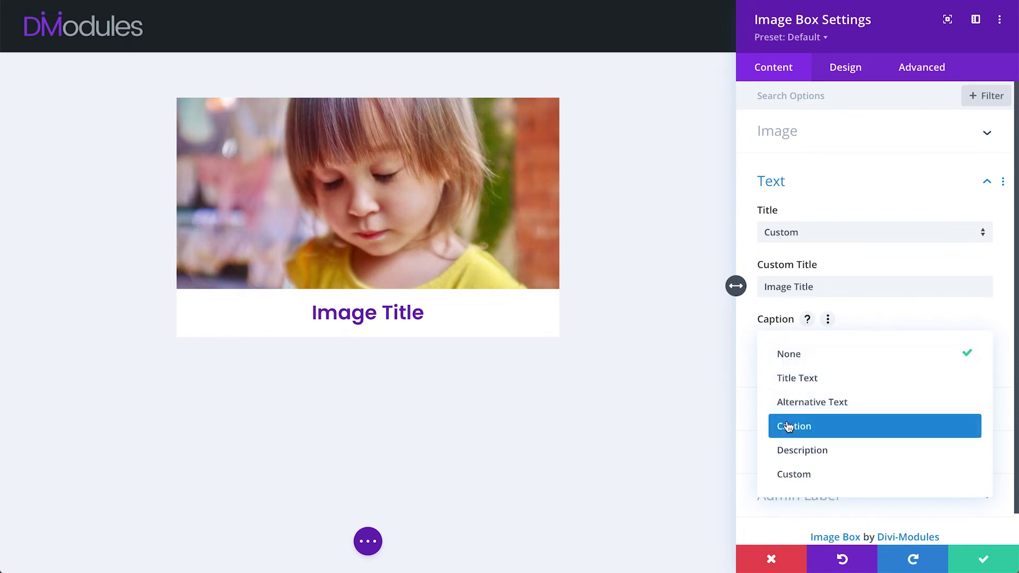
click(791, 427)
click(789, 341)
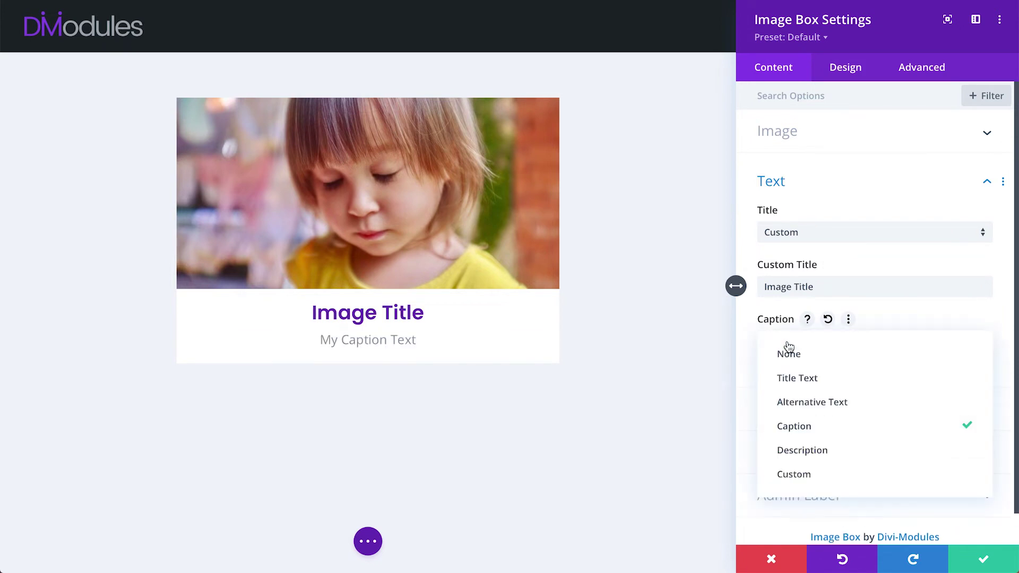
click(791, 449)
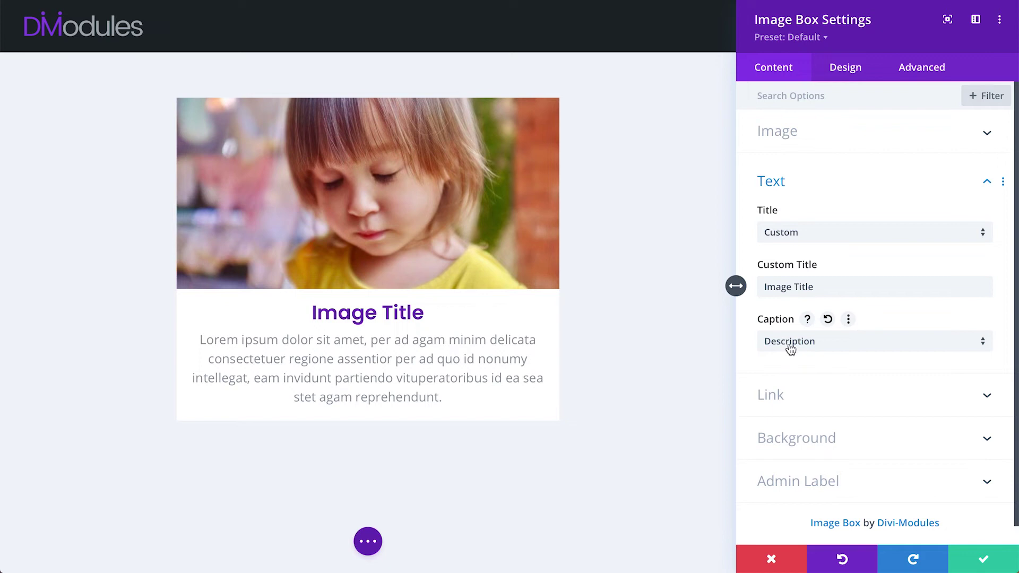
click(790, 345)
click(790, 474)
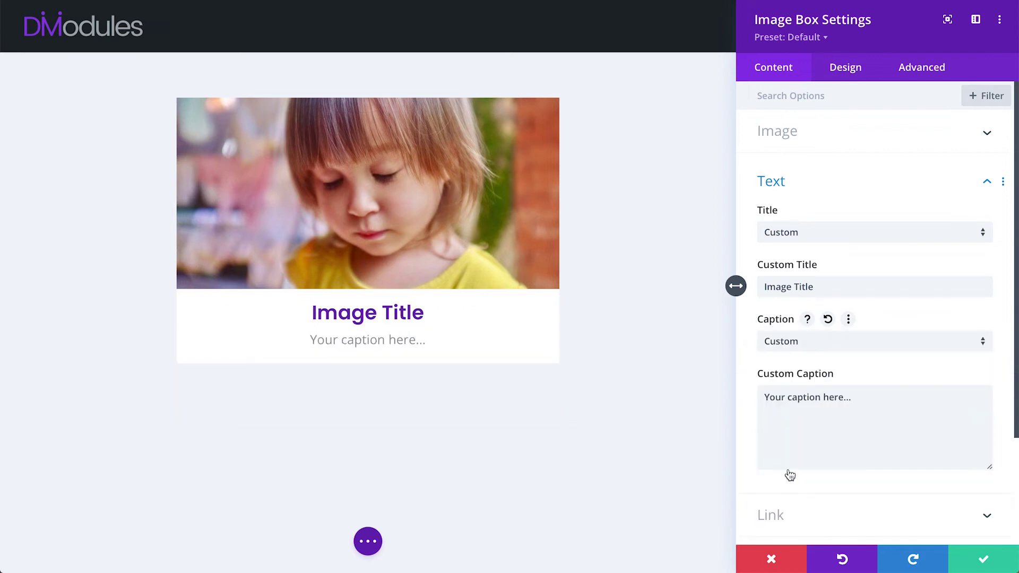
click(791, 351)
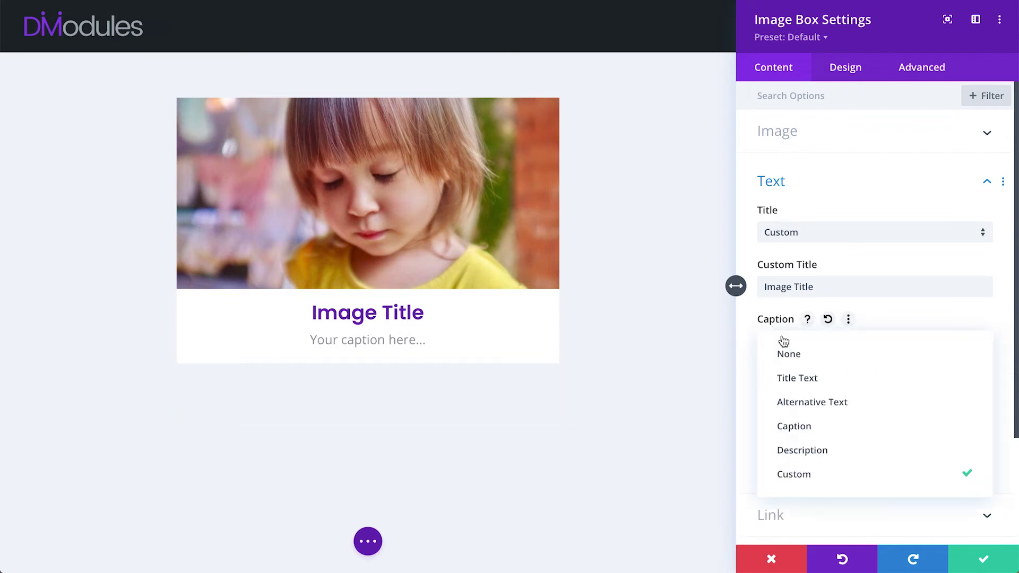
click(788, 450)
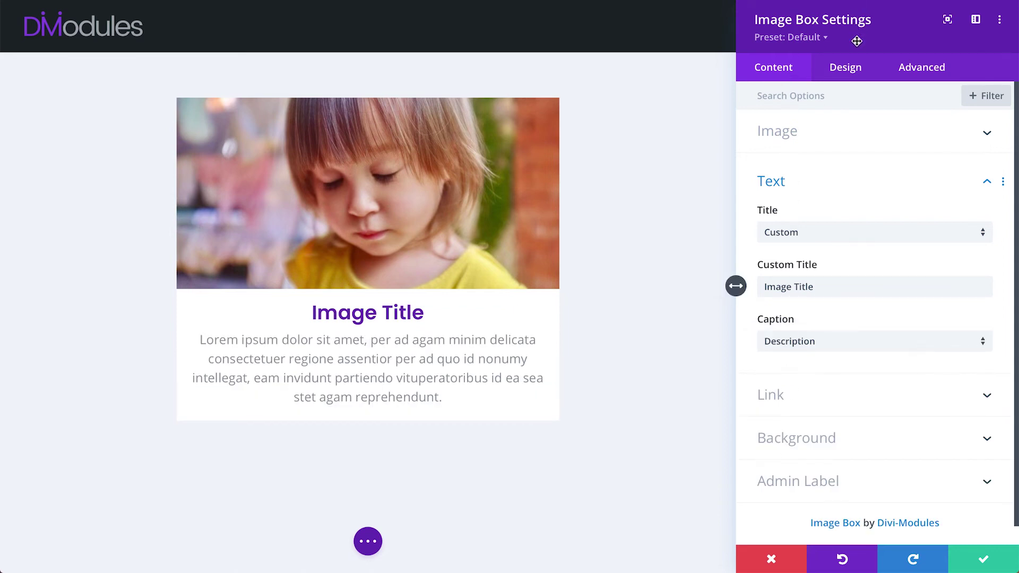
In Design > Text, try the text above, below, left and right of the image, ending Below
click(849, 71)
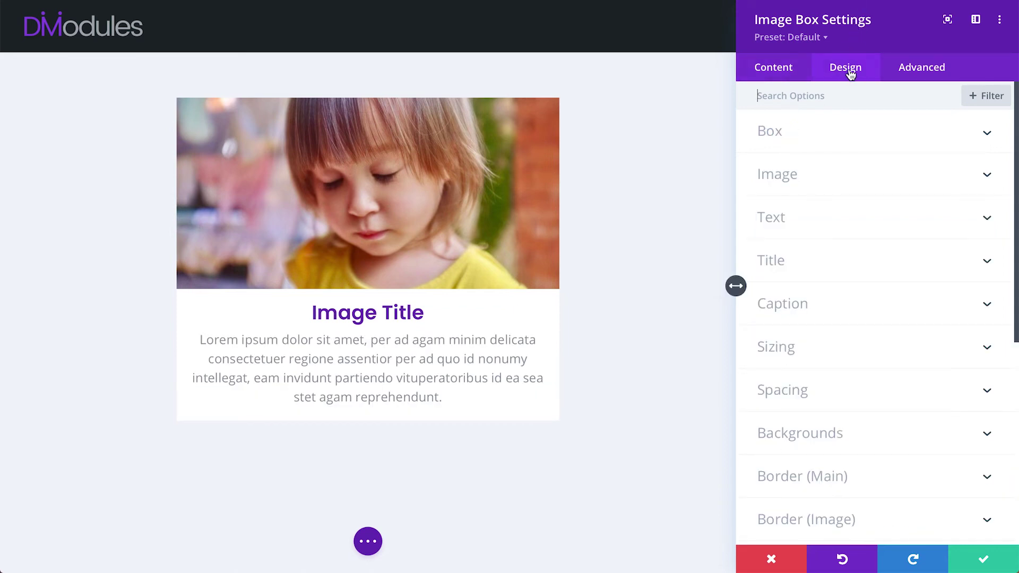
click(784, 216)
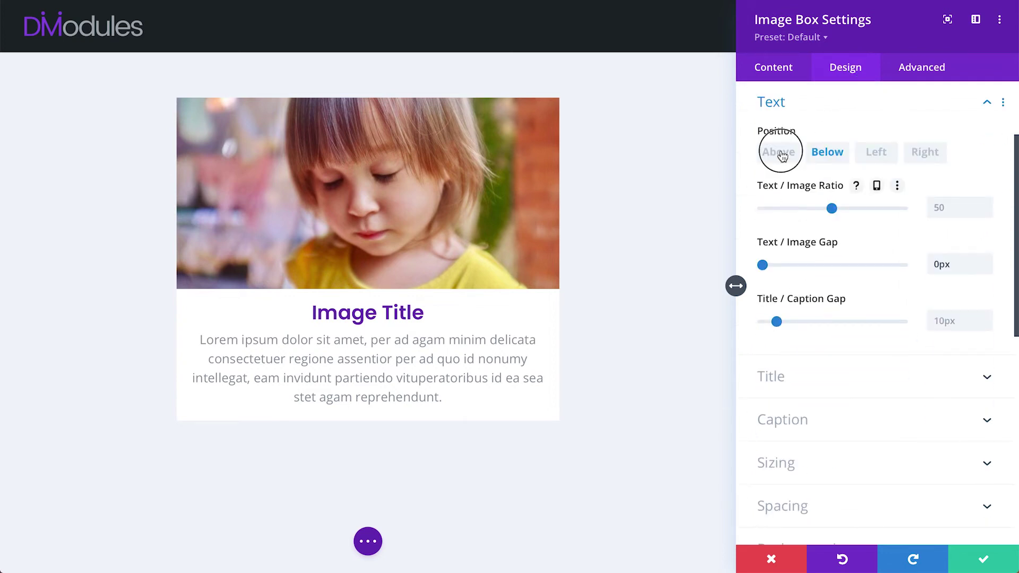
click(778, 152)
click(840, 153)
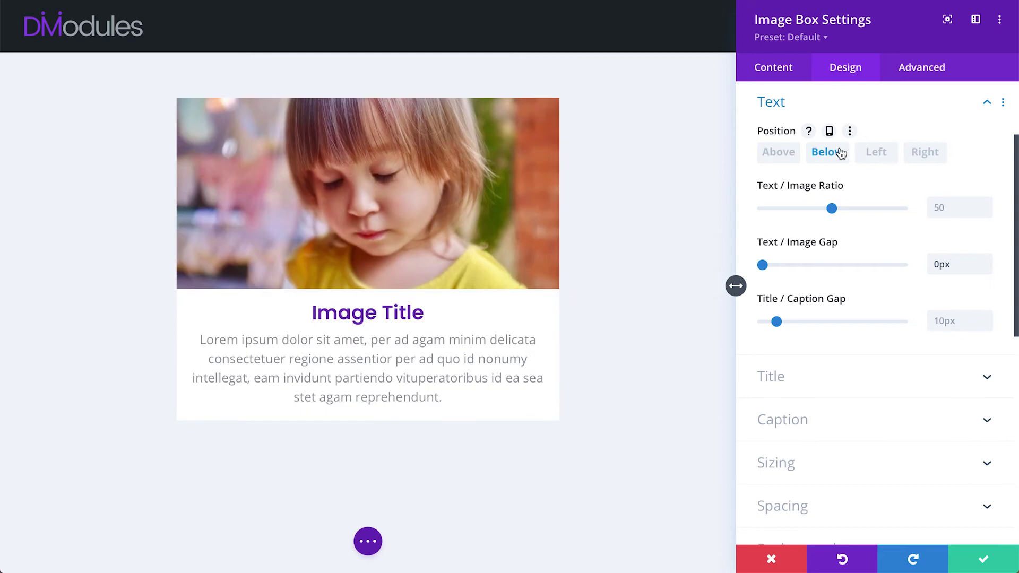
click(876, 152)
click(925, 152)
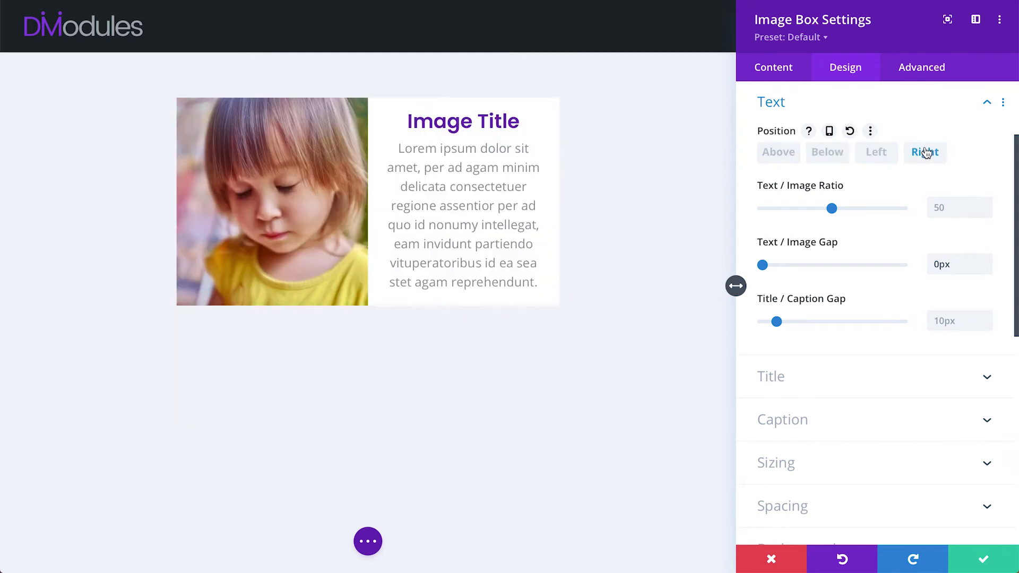
click(824, 154)
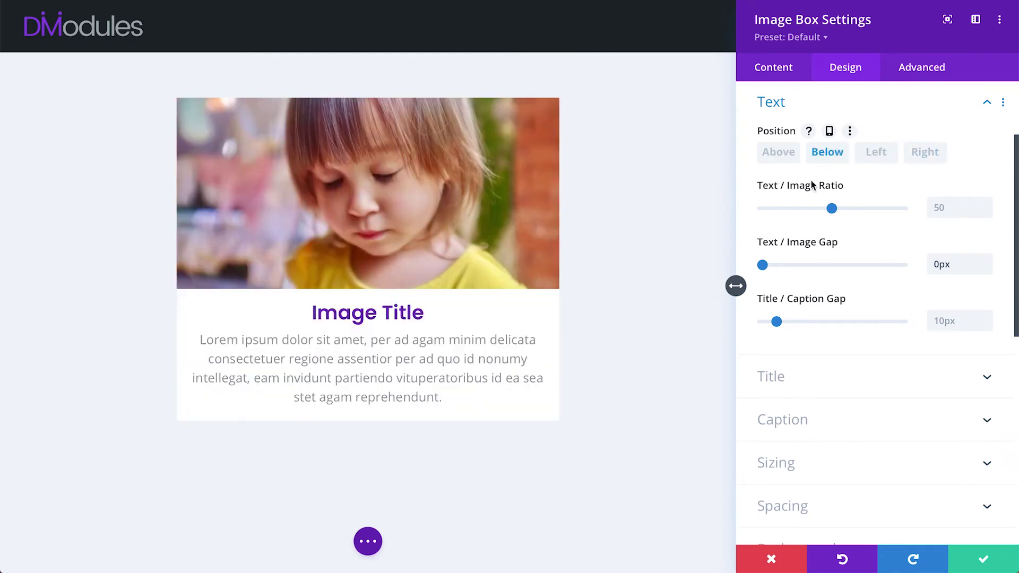
Try a 71px image-text gap and 85px title-caption gap, resetting the latter to 10px
drag(763, 265, 735, 273)
drag(778, 322, 885, 329)
click(900, 298)
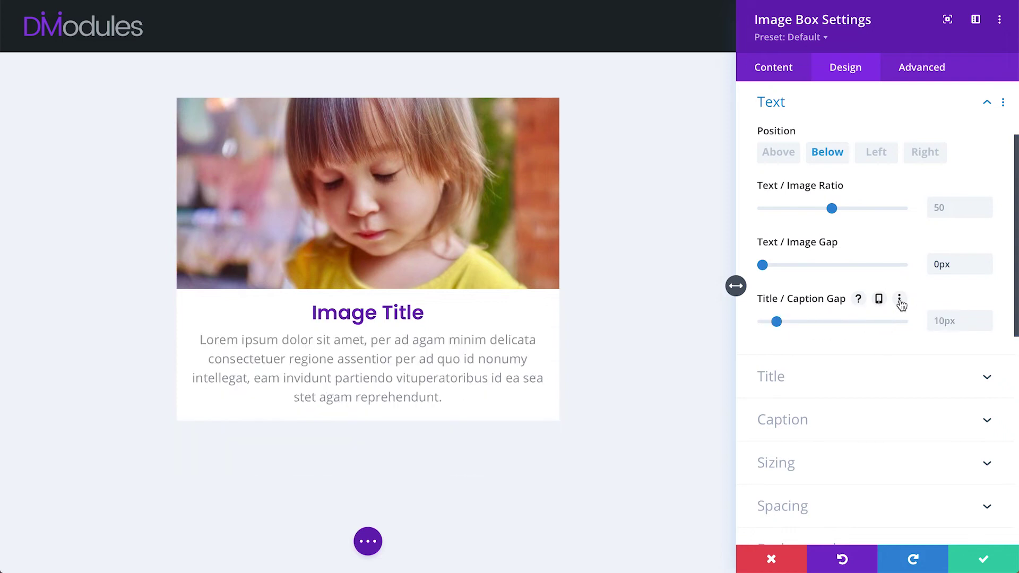
Place the text right of the image, reset the text/image ratio to 50, and enable responsive positions
click(875, 154)
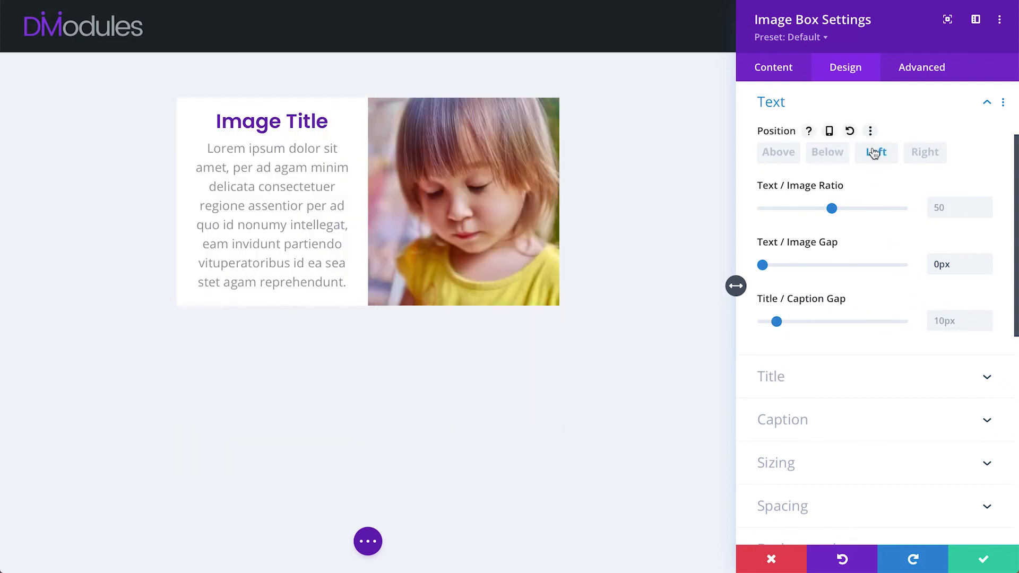
click(924, 153)
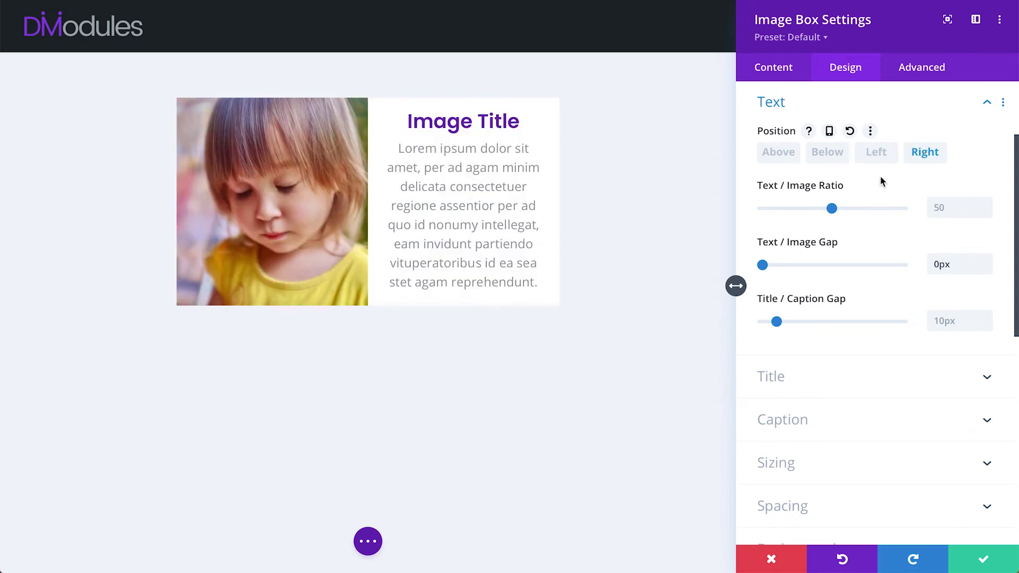
drag(832, 212, 865, 211)
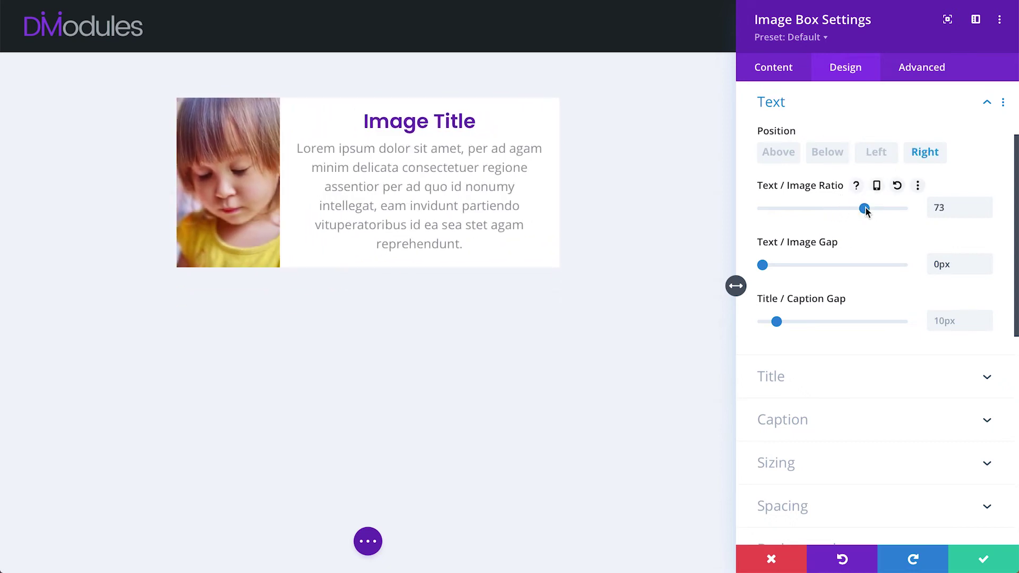
click(897, 185)
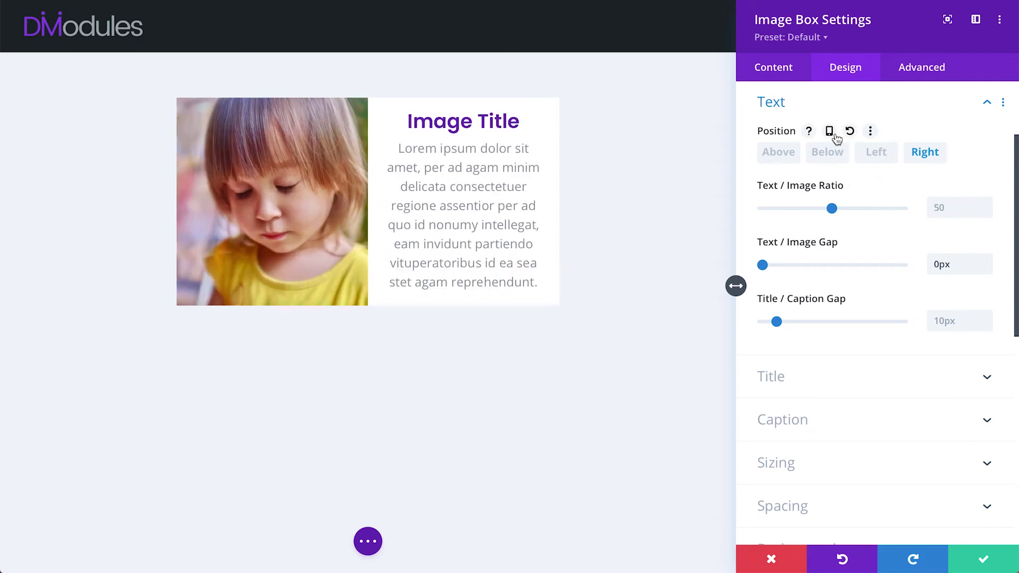
click(830, 132)
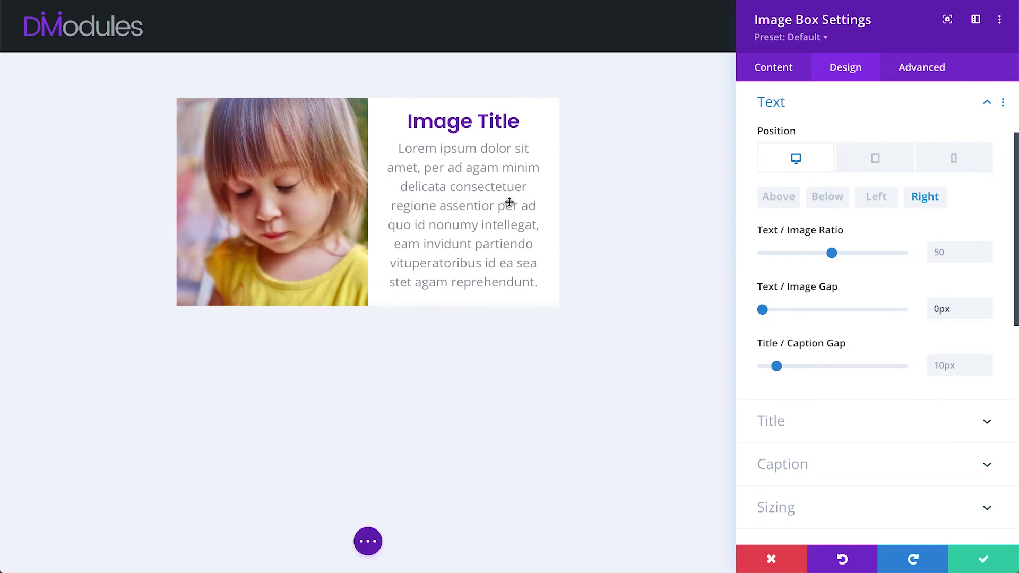
Set the tablet text position to Below, preview phone and desktop, then turn per-device positions off
click(865, 164)
click(830, 198)
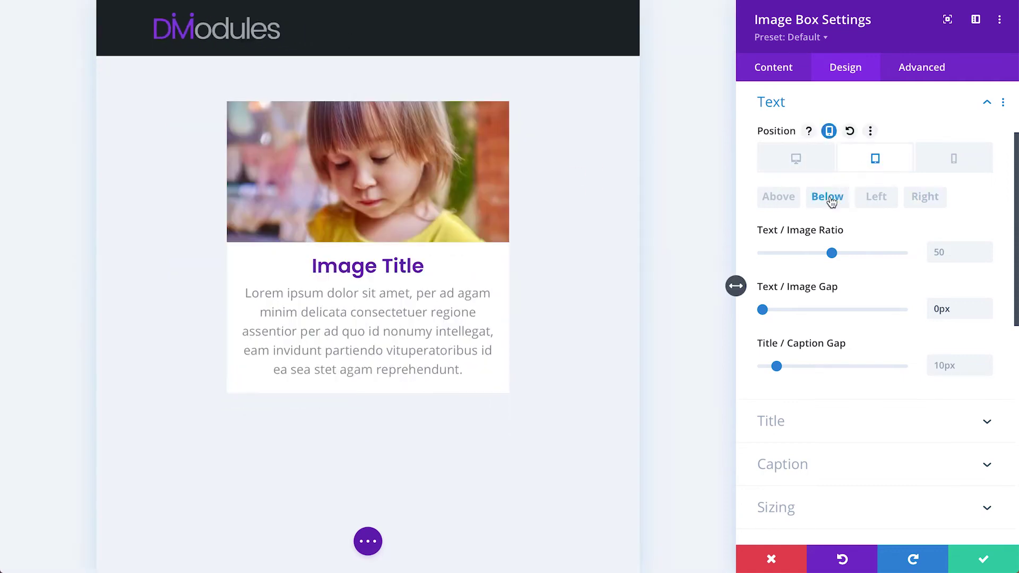
click(947, 160)
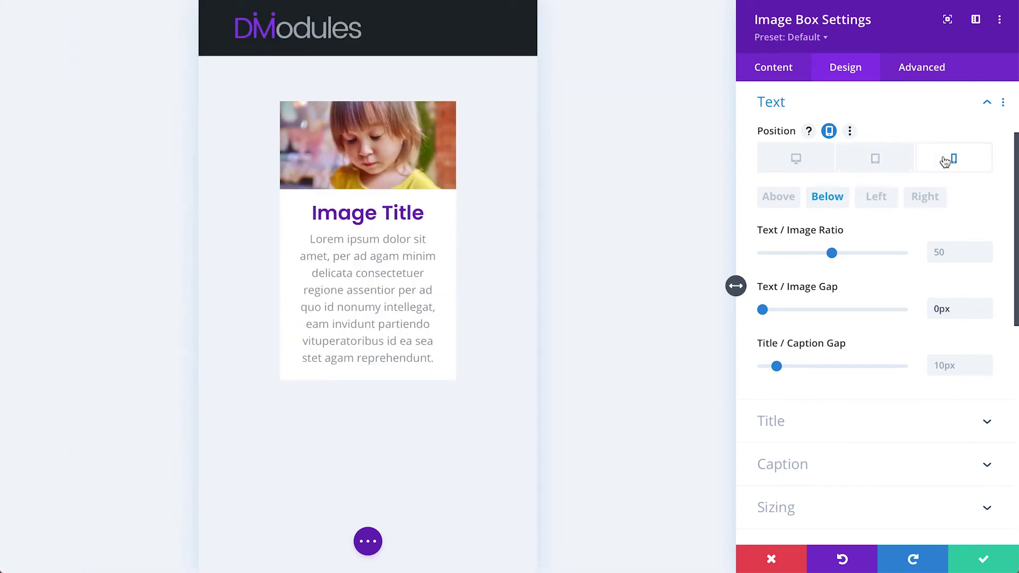
click(796, 158)
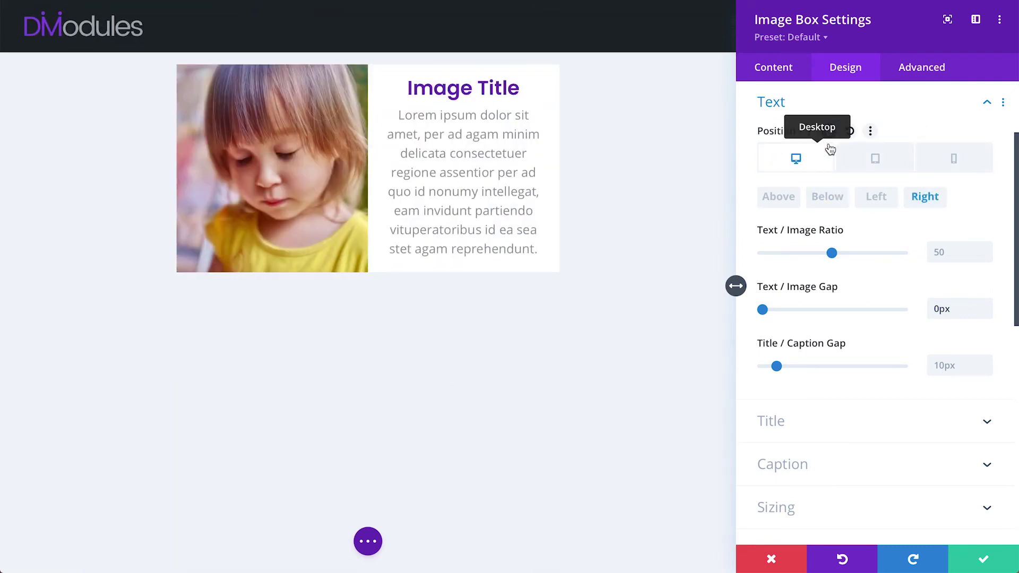
click(852, 132)
click(829, 131)
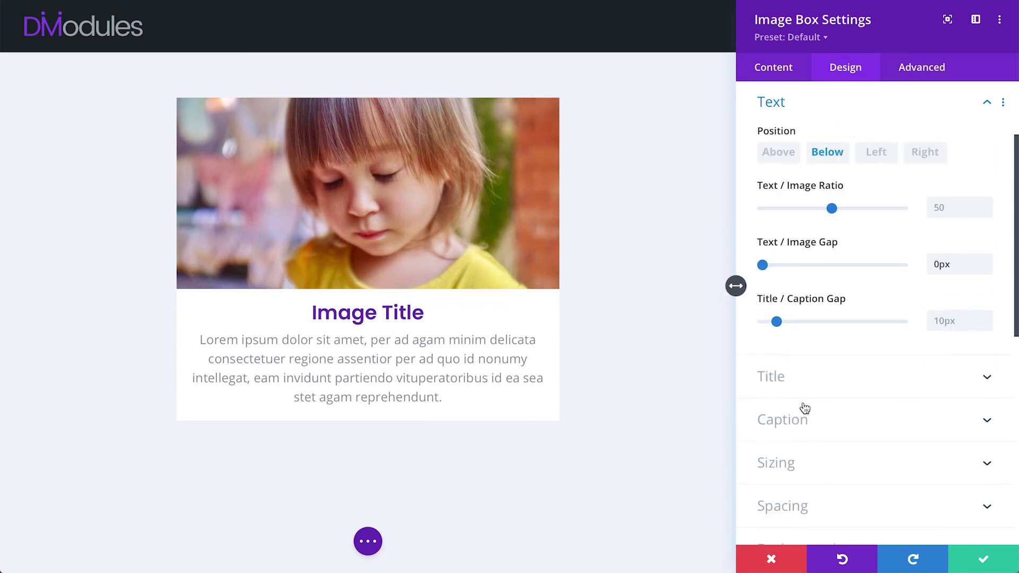
Test uppercase, left alignment and yellow on the title, keeping it centered purple, then close Title
click(789, 380)
click(814, 318)
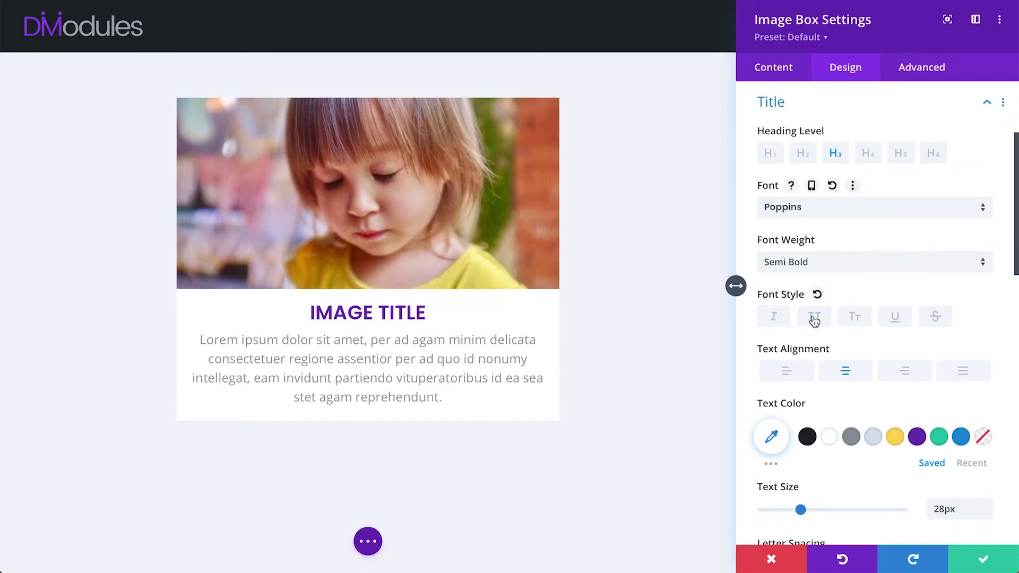
click(814, 318)
click(787, 374)
click(855, 375)
click(895, 436)
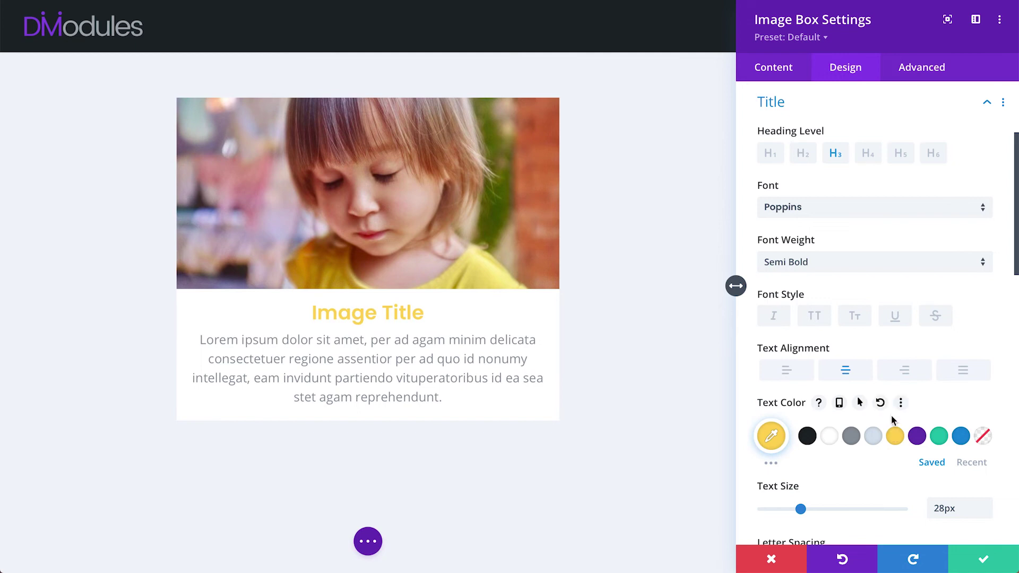
click(881, 404)
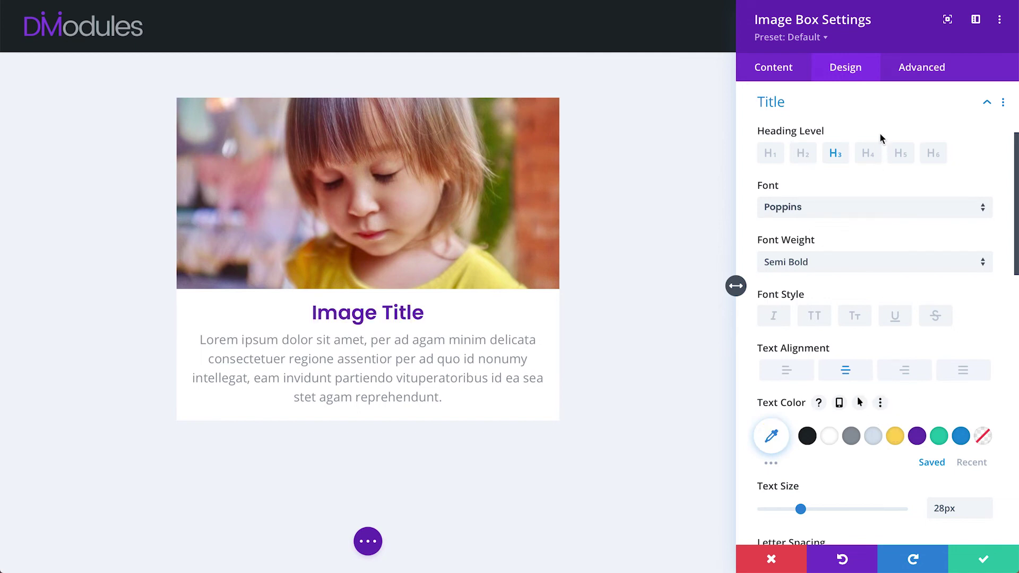
click(878, 109)
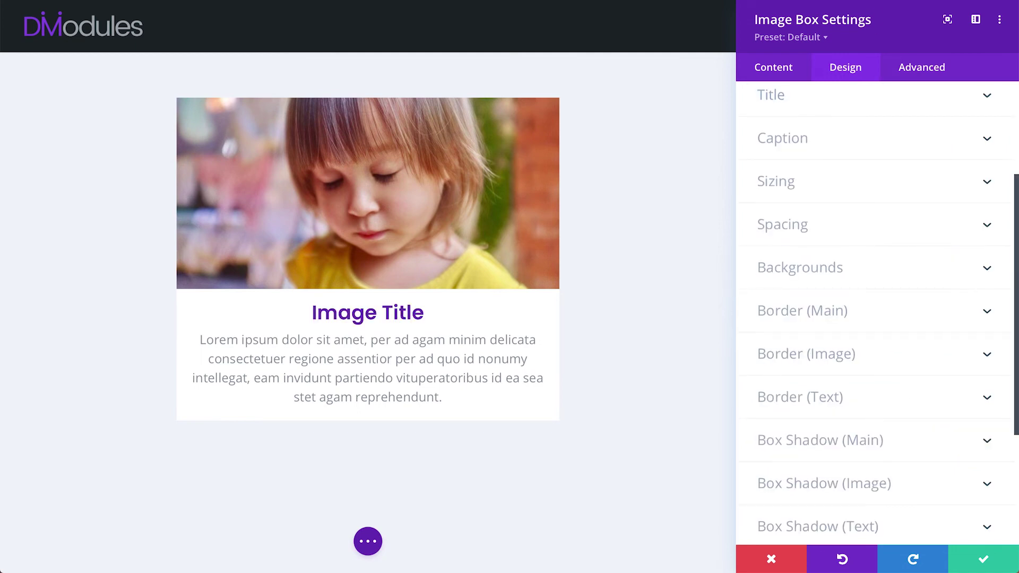
Give the card 20px main padding on all sides
click(820, 222)
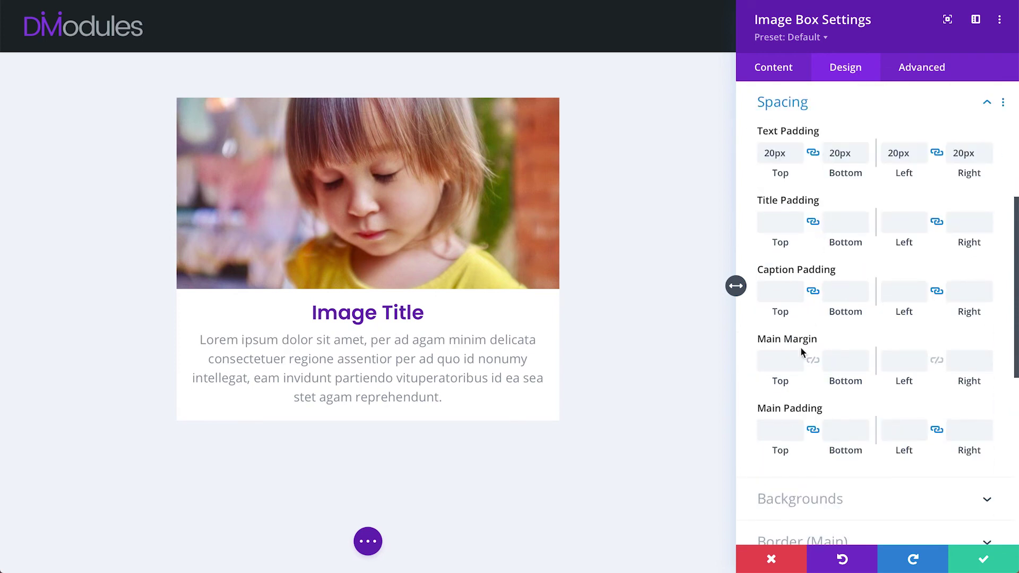
click(779, 431)
text(20px)
click(903, 430)
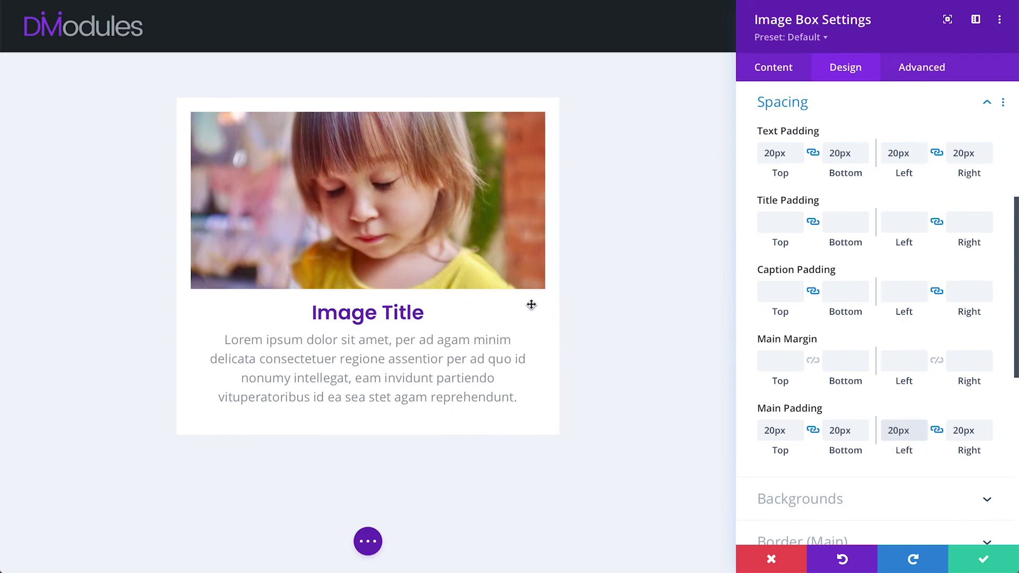
click(791, 110)
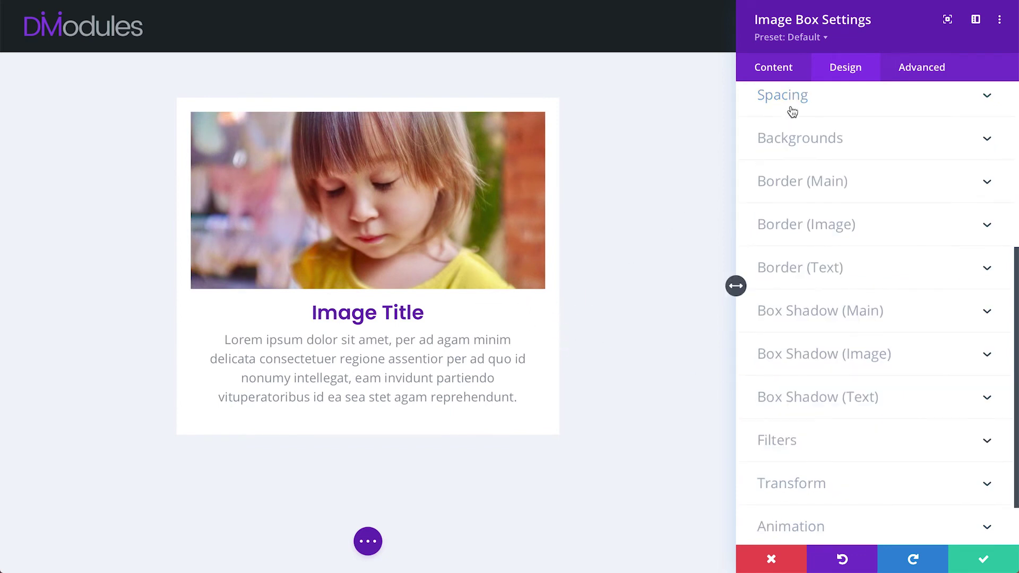
Set a yellow image background, black text area, and white title and caption backgrounds
click(793, 135)
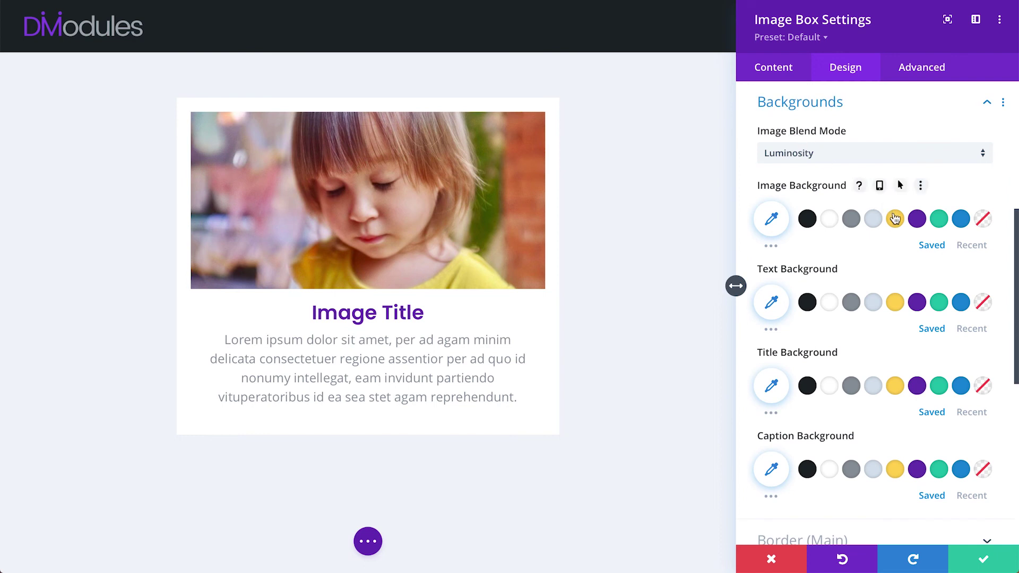
click(895, 219)
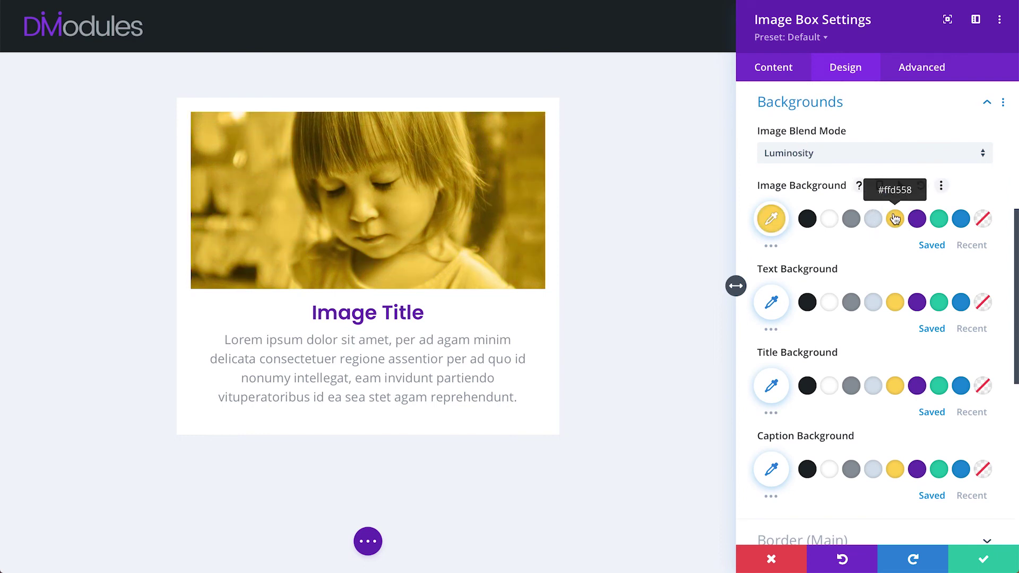
click(807, 302)
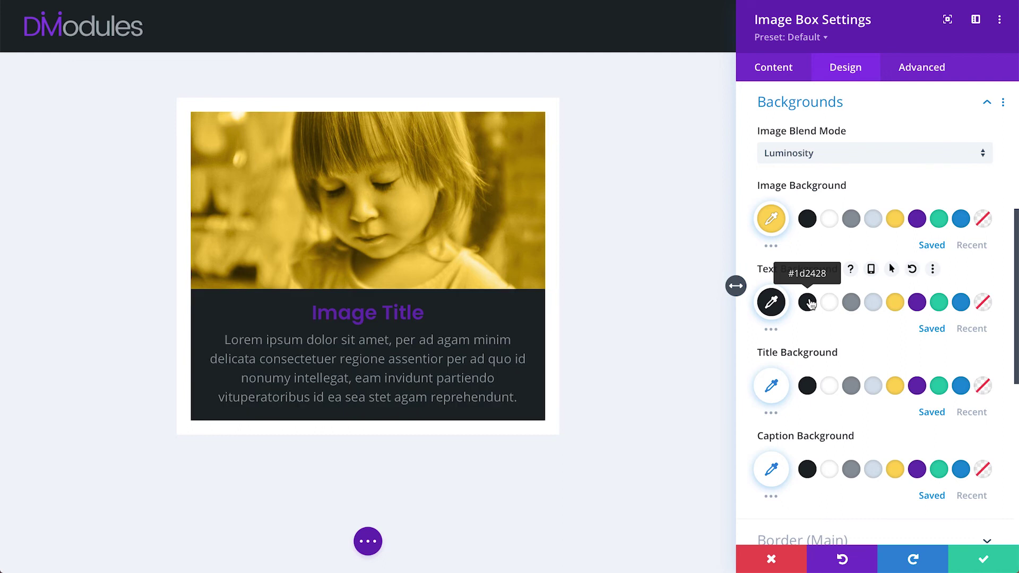
click(830, 385)
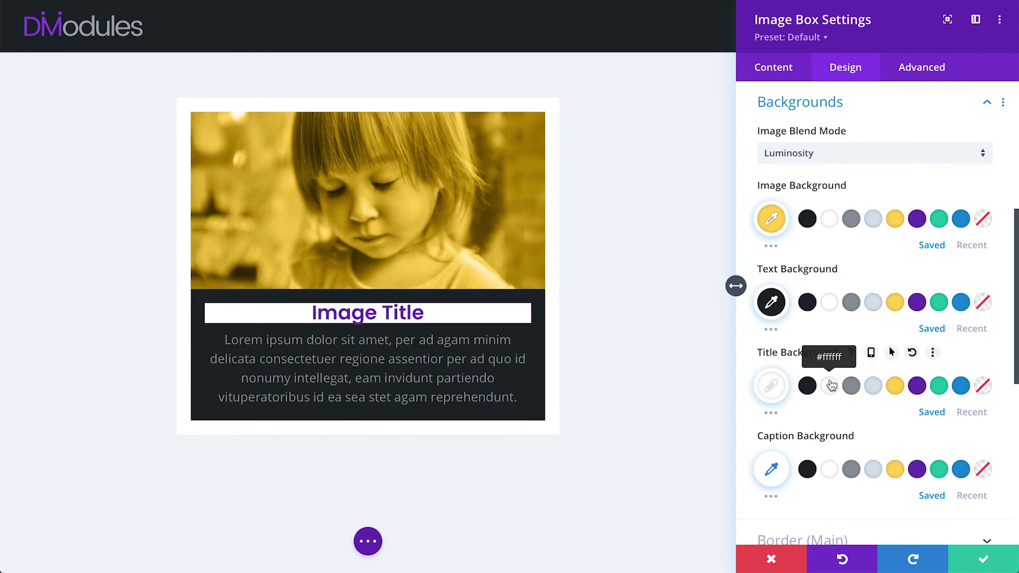
click(831, 470)
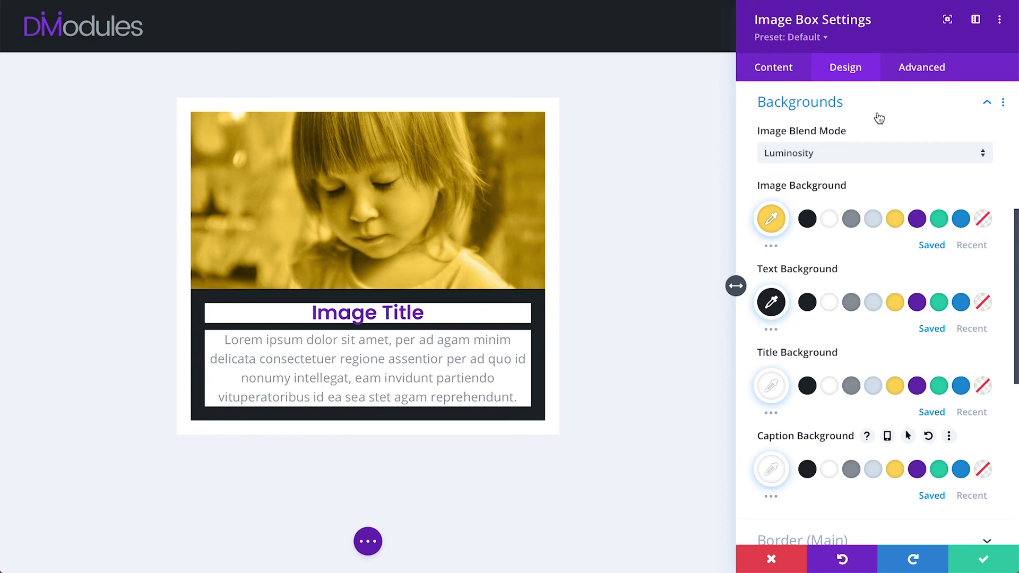
Try 20px padding on all sides of the title and caption, then clear both
scroll(879, 118, up, 2)
click(877, 141)
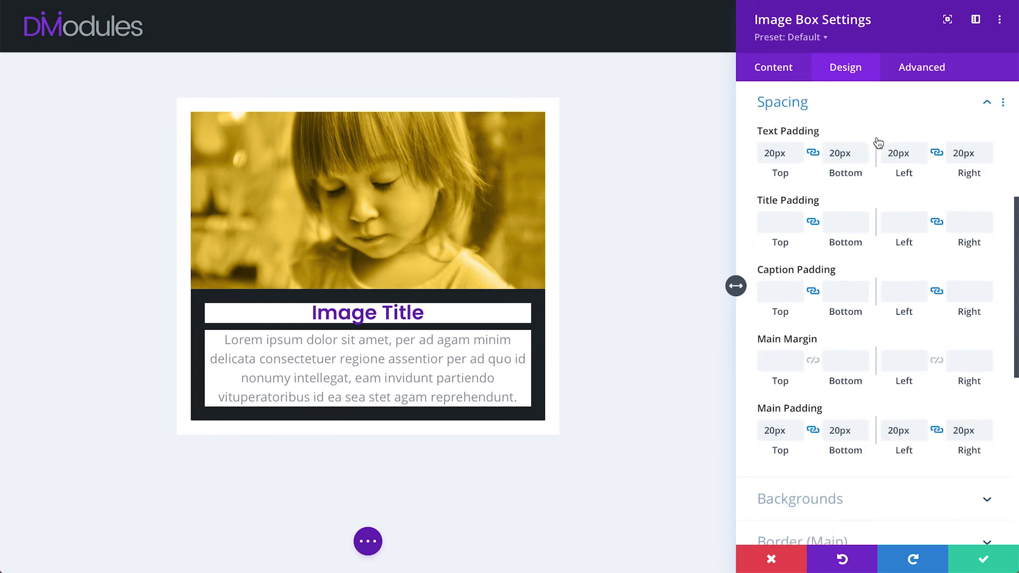
click(778, 223)
text(20px)
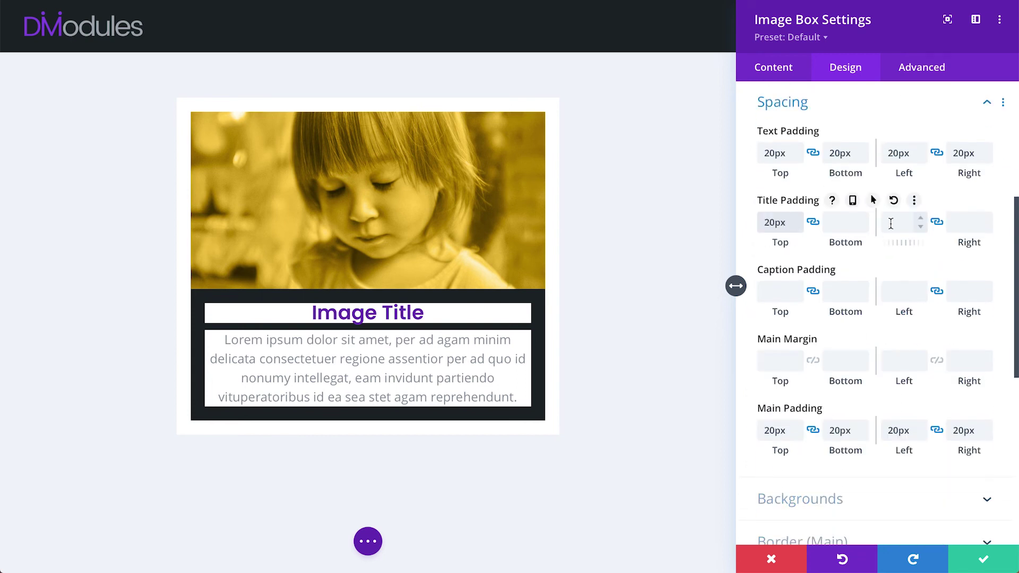
click(892, 223)
text(20px)
click(776, 294)
text(20px)
click(902, 292)
text(20px)
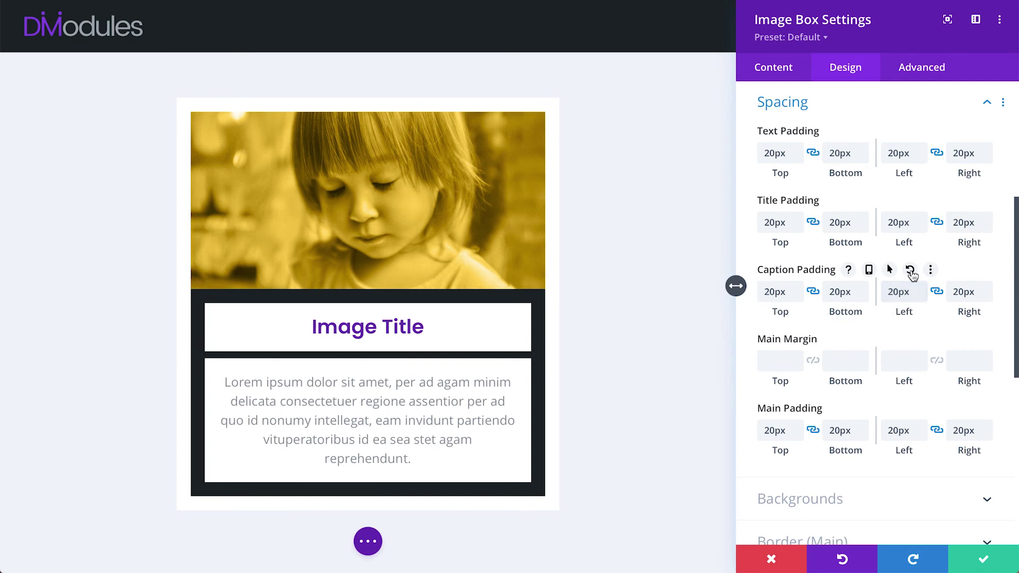
click(910, 269)
click(894, 201)
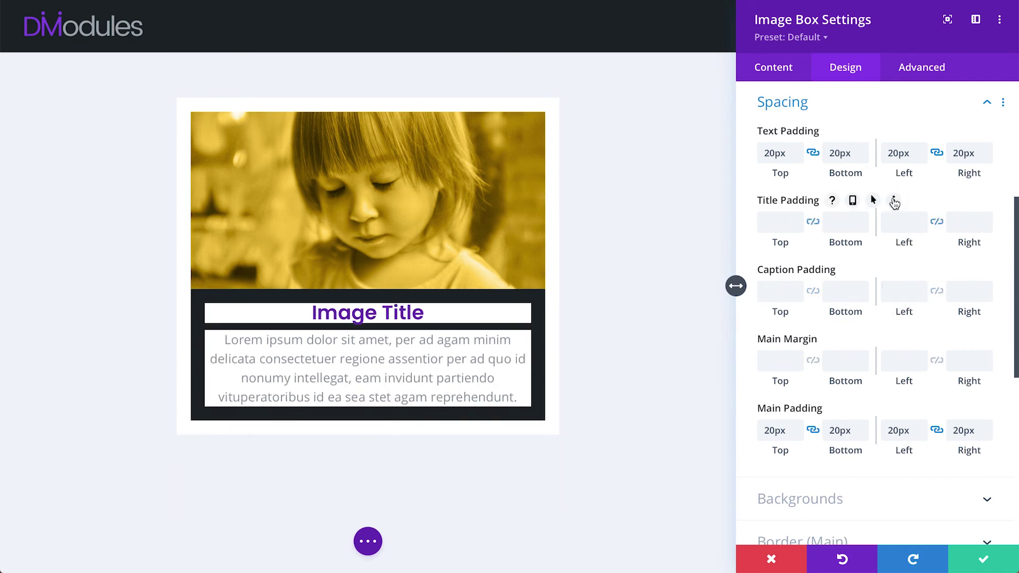
Reset all background colours and blending styles to their defaults
click(873, 109)
click(871, 137)
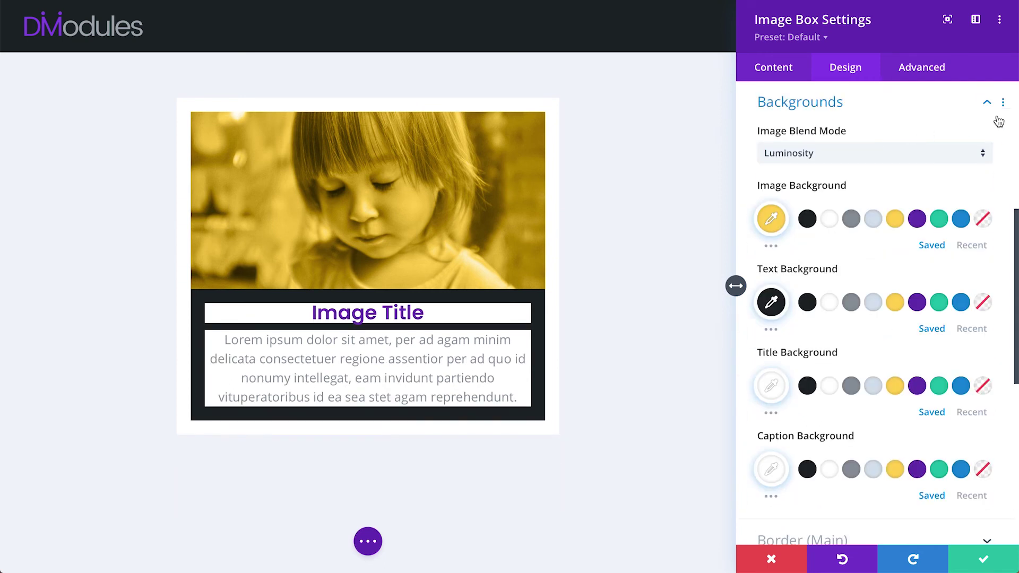
click(1002, 102)
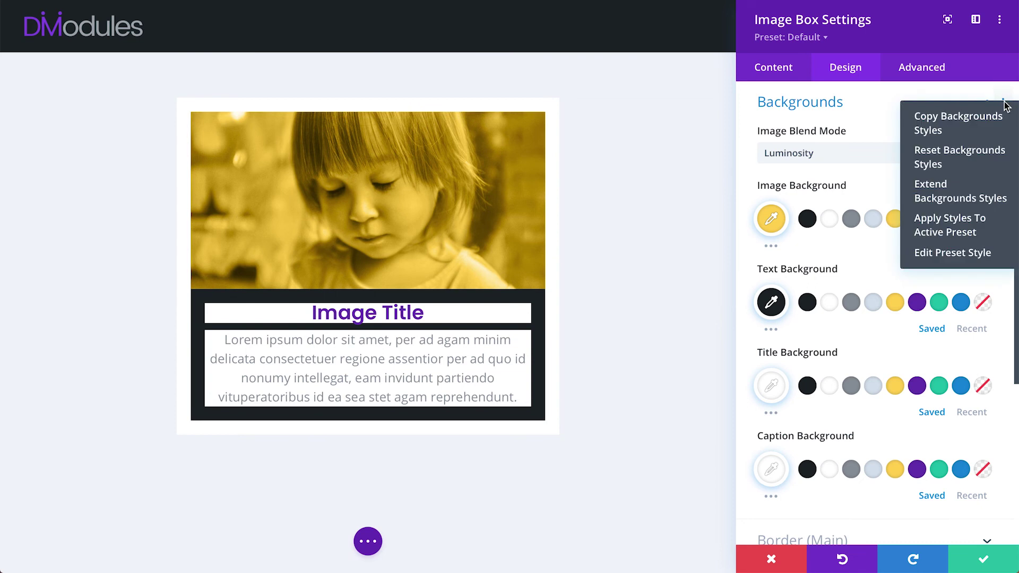
click(950, 158)
click(849, 109)
Reset the Text/Image Gap between the photo and the text to its default
scroll(851, 117, up, 5)
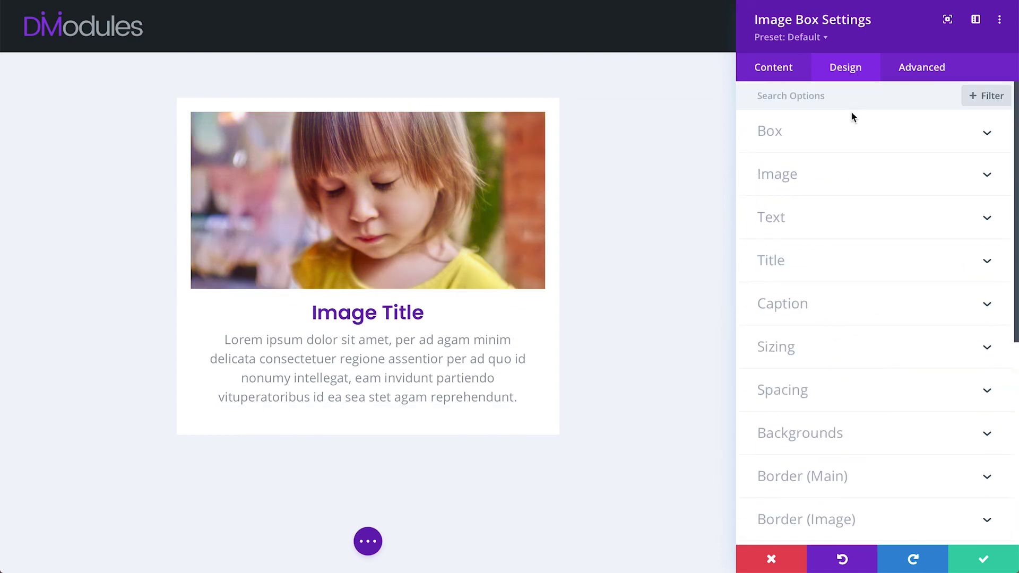
click(788, 218)
mouse_move(853, 242)
click(892, 243)
click(864, 109)
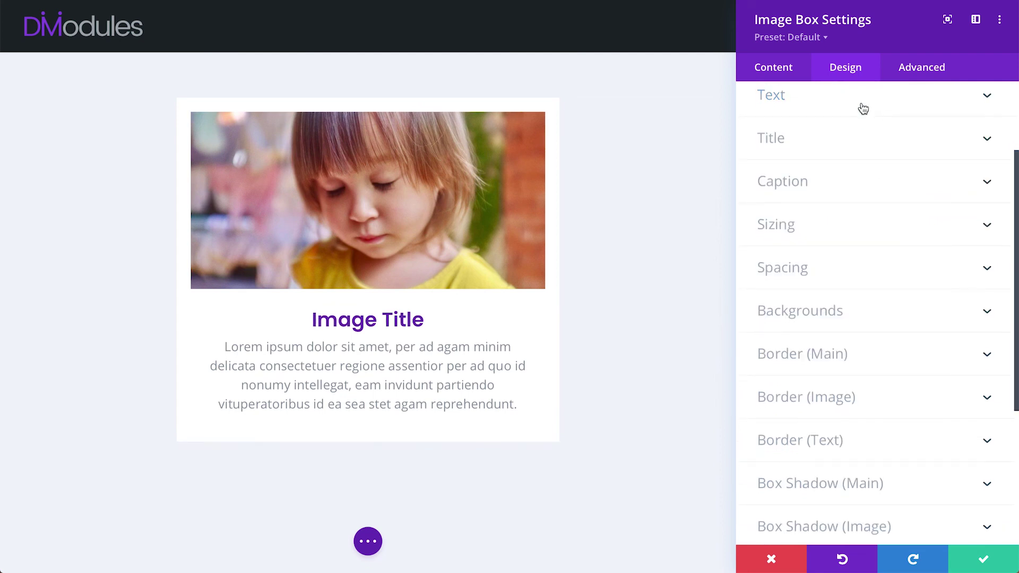
Try giving the card's main border a 6px width
scroll(864, 109, up, 3)
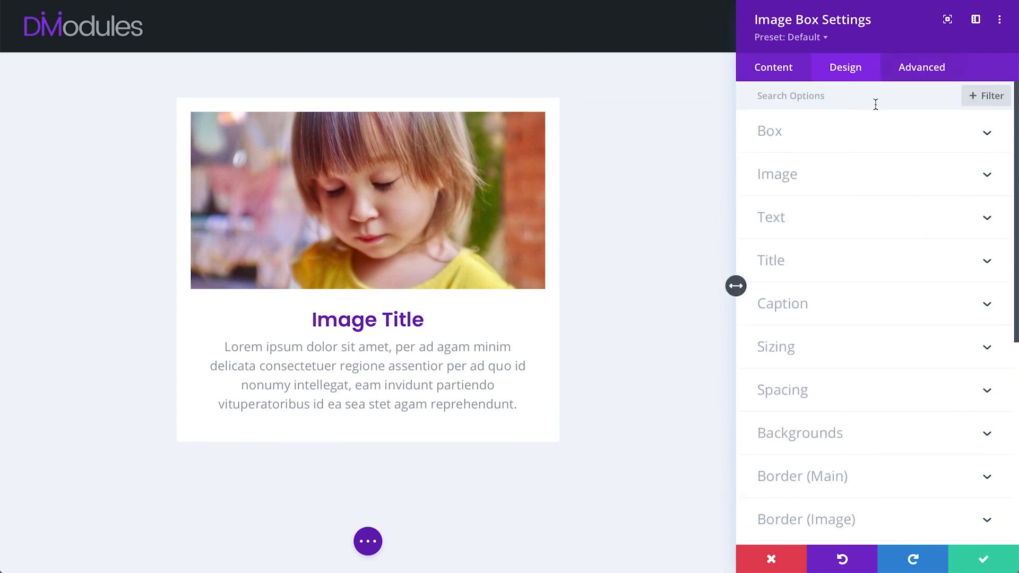
click(799, 478)
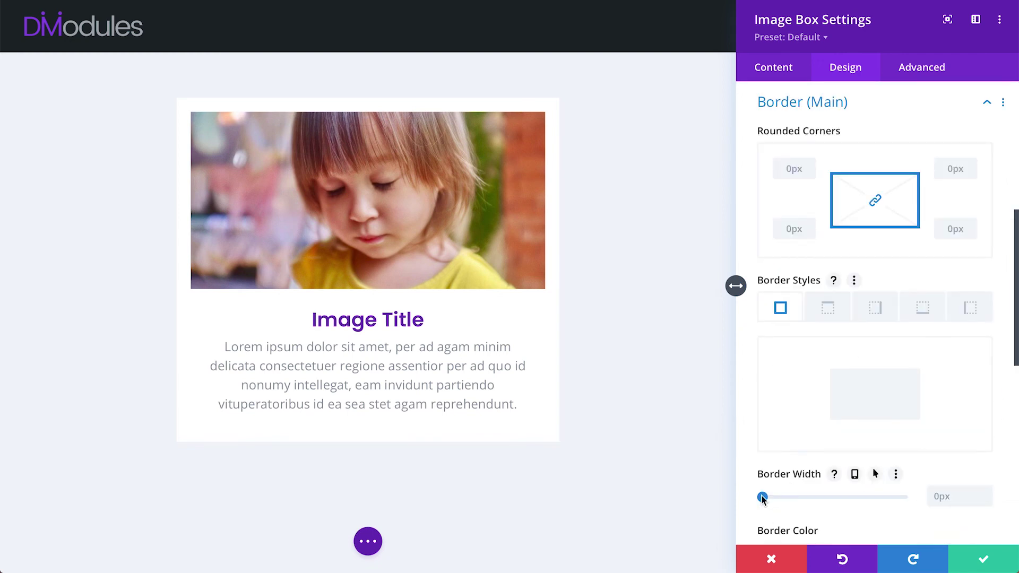
mouse_move(767, 497)
mouse_down()
mouse_move(782, 498)
mouse_move(762, 497)
mouse_up()
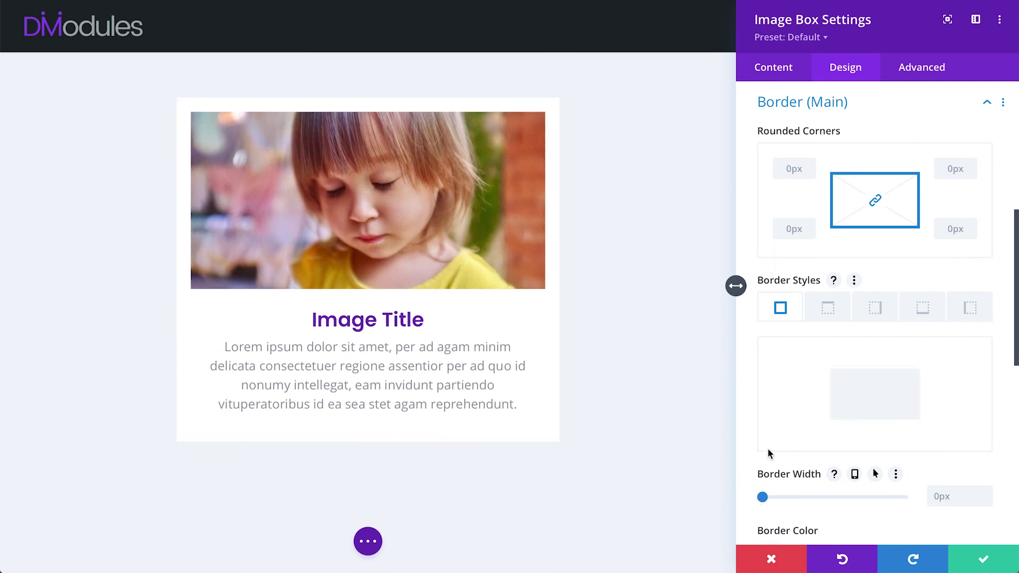
click(840, 115)
Round the photo's corners to 20px and give it a 7px yellow border
click(828, 159)
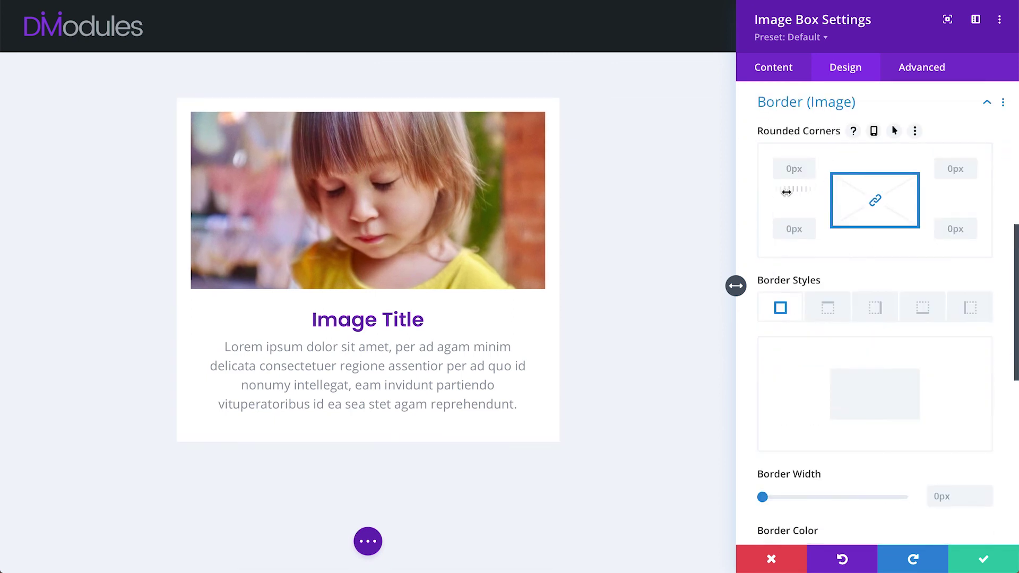
drag(785, 191, 794, 190)
drag(763, 497, 785, 499)
click(825, 104)
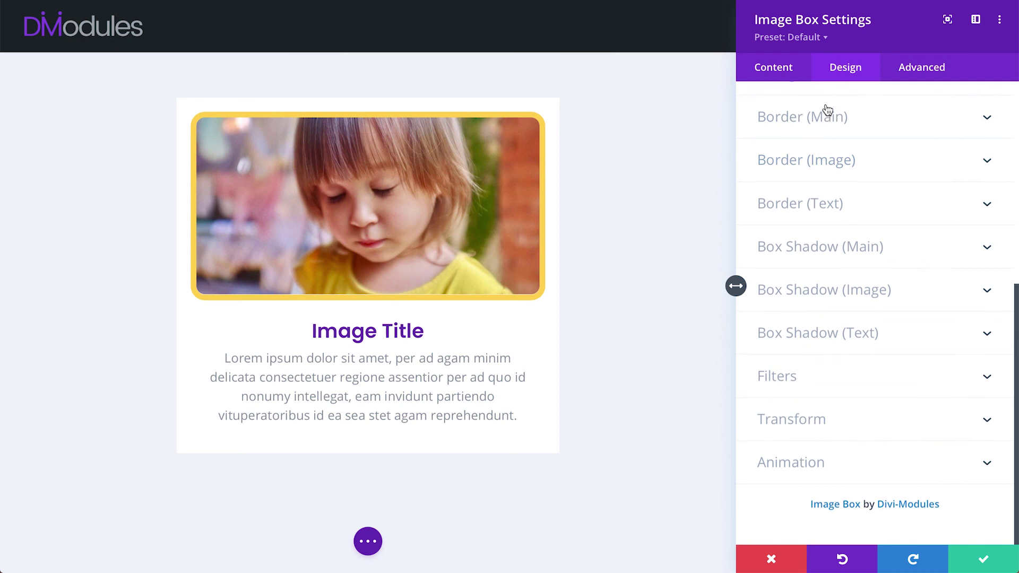
Test the text area's border, setting its width to 1px
click(804, 204)
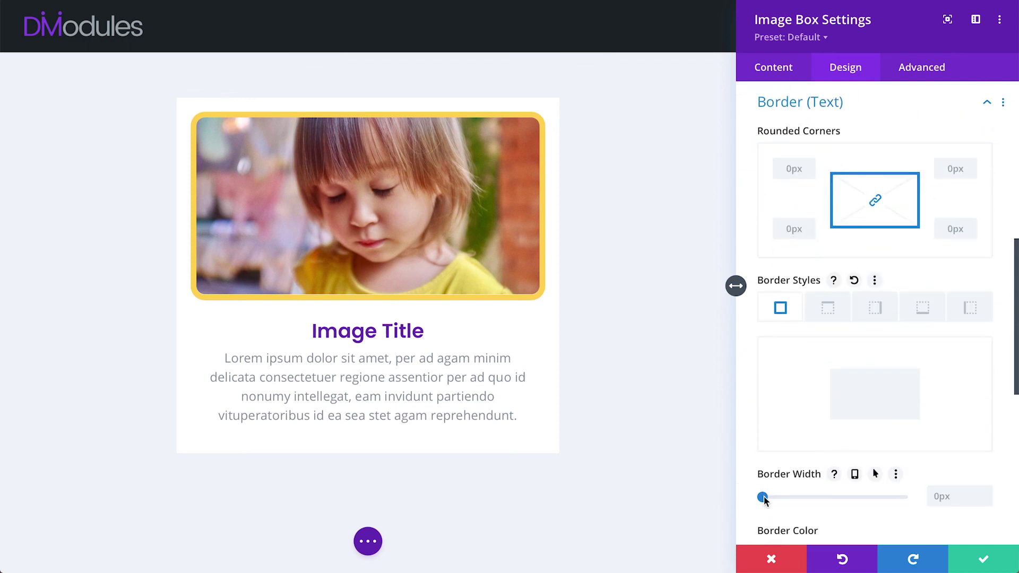
drag(769, 499, 746, 494)
click(822, 104)
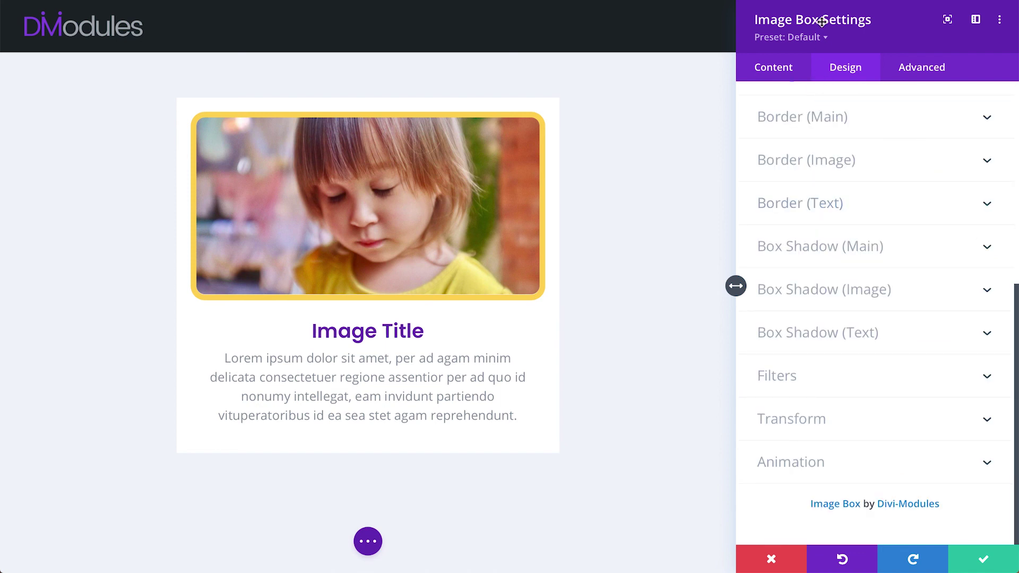
Try a bottom box shadow on the card, then remove it
click(851, 240)
click(958, 175)
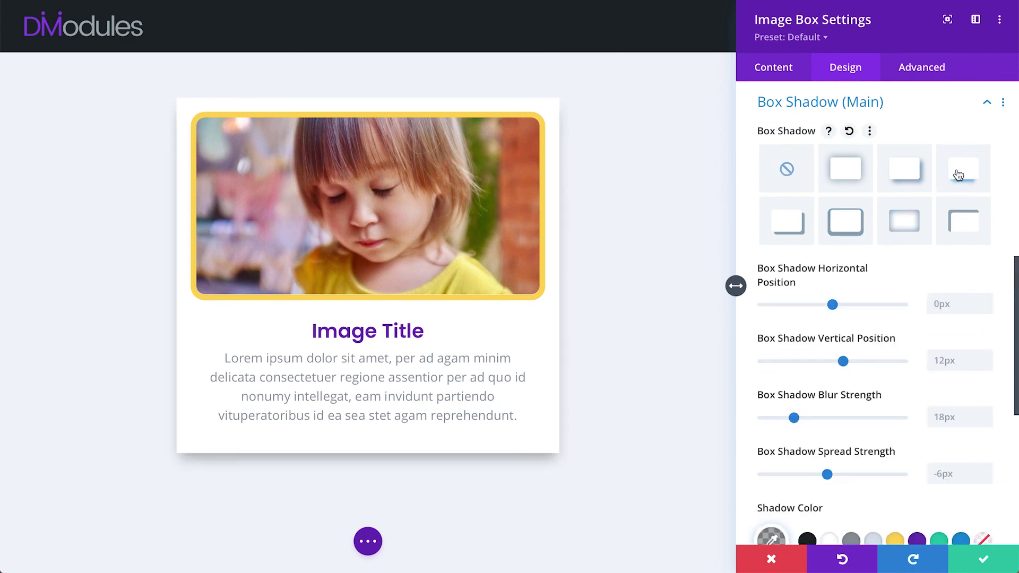
click(787, 170)
Clear the module's white background colour in the Content settings
click(774, 68)
click(820, 261)
click(953, 257)
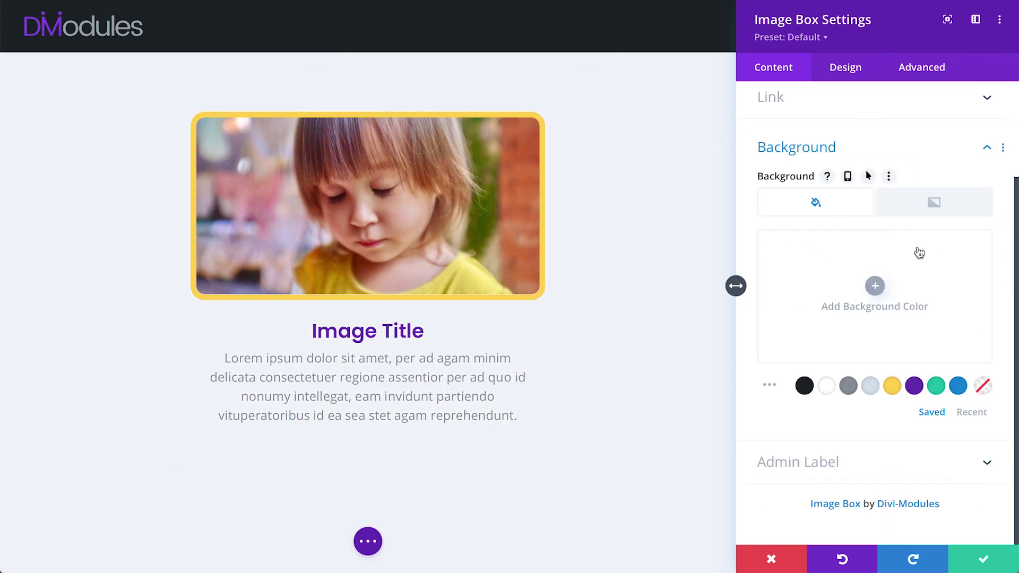
click(844, 69)
Apply the fourth Box Shadow (Image) preset for a soft shadow beneath the photo
scroll(842, 316, down, 5)
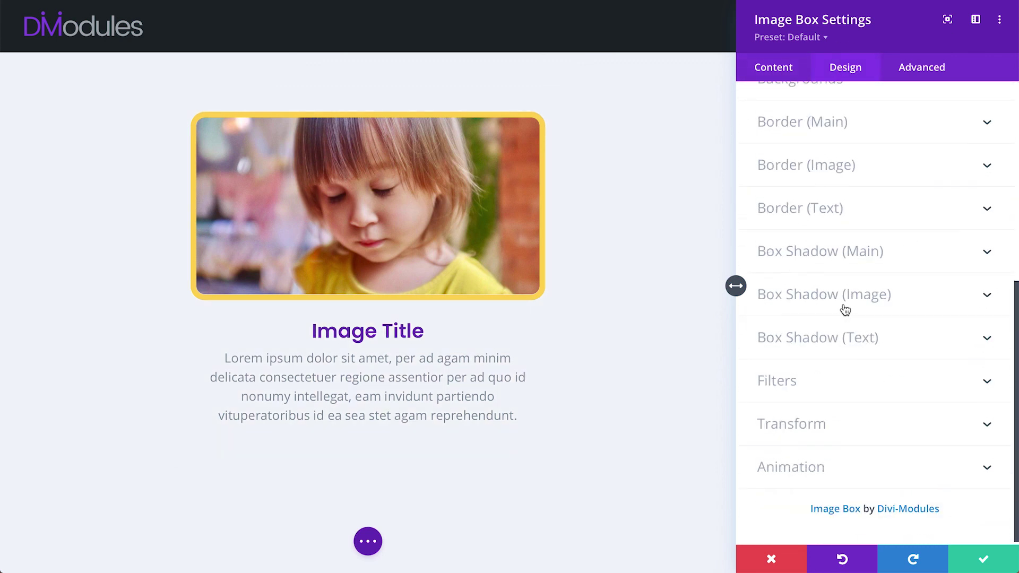
click(844, 298)
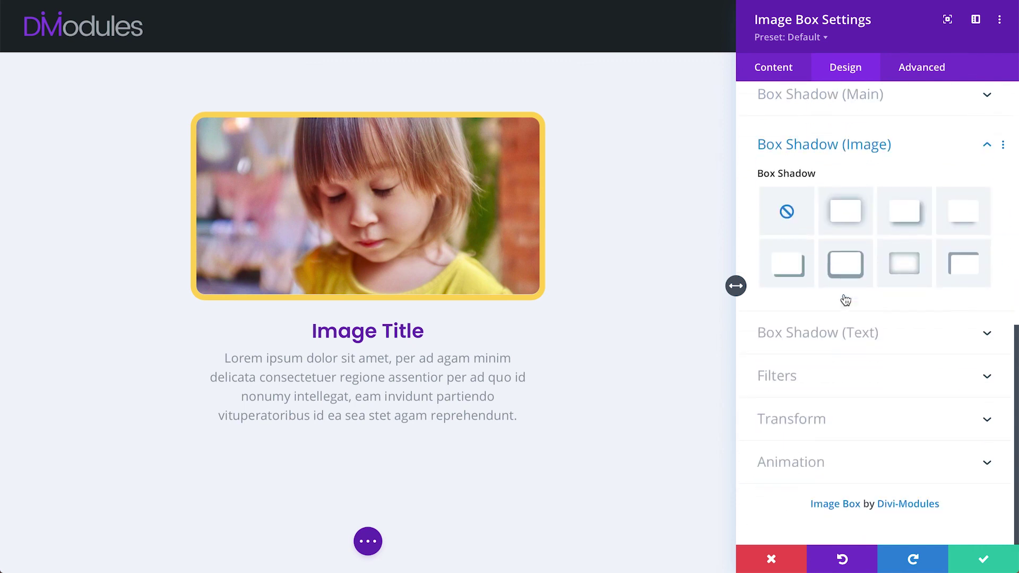
click(967, 217)
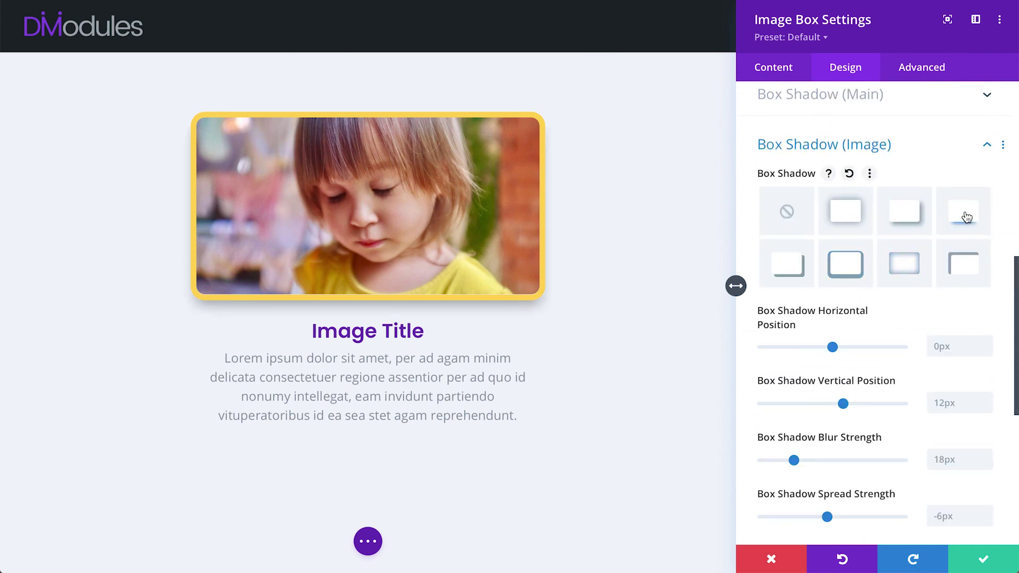
click(910, 150)
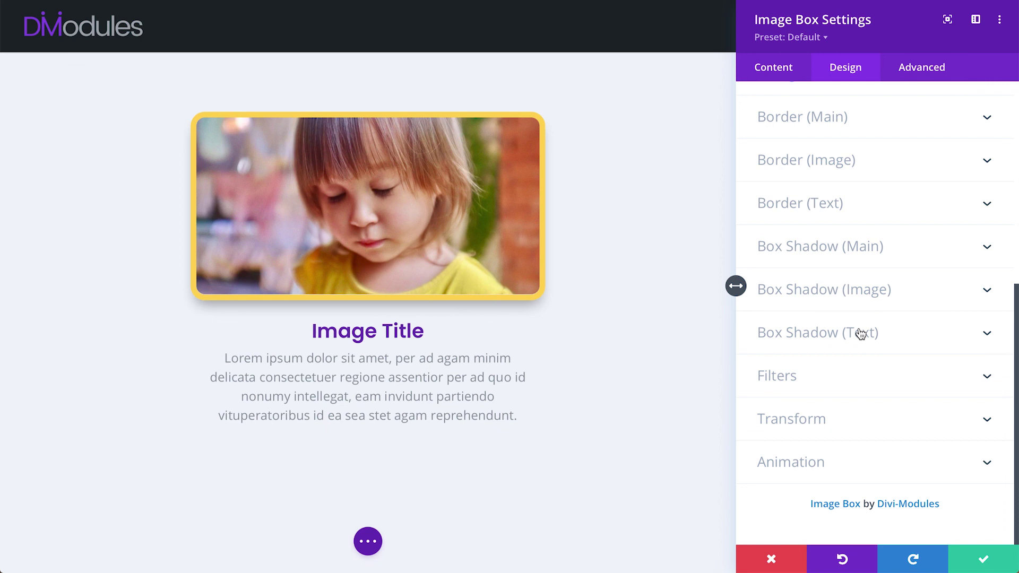
Save and close the Image Box Settings panel with the green checkmark
click(983, 558)
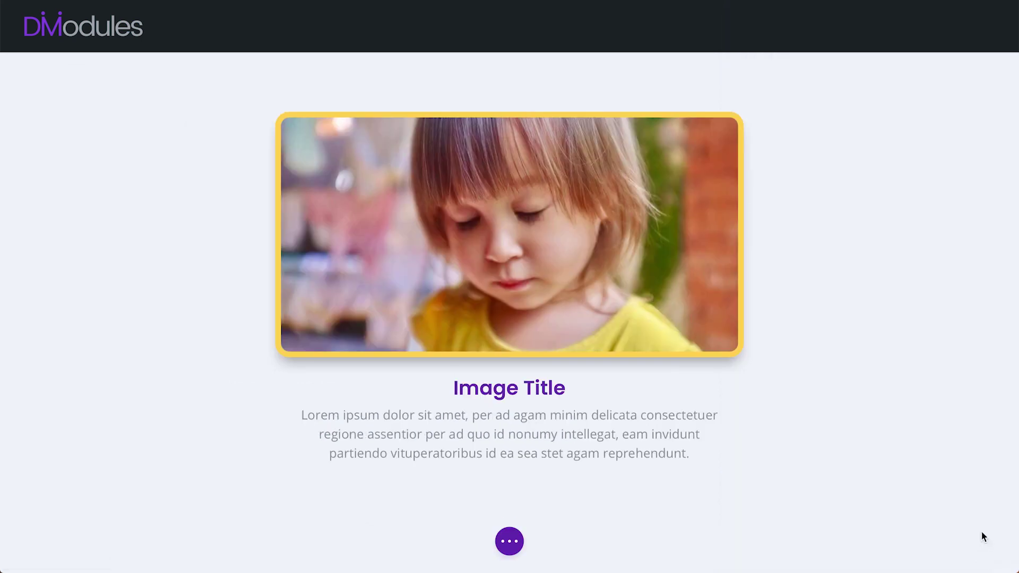